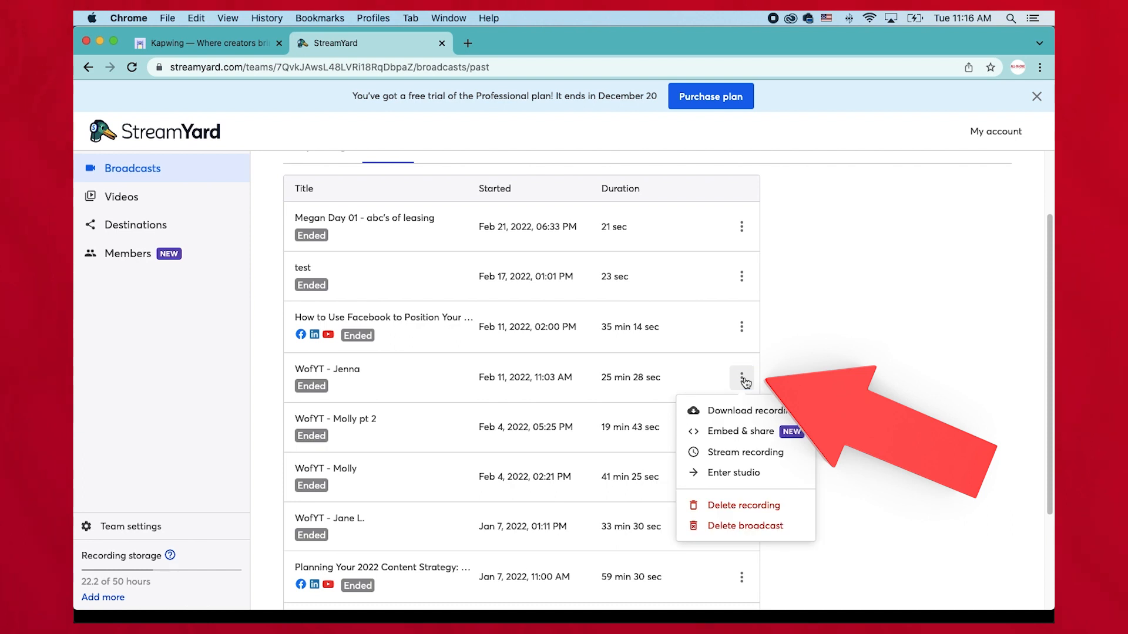
Download the video recording of the WofYT - Jenna broadcast.
left_click(716, 413)
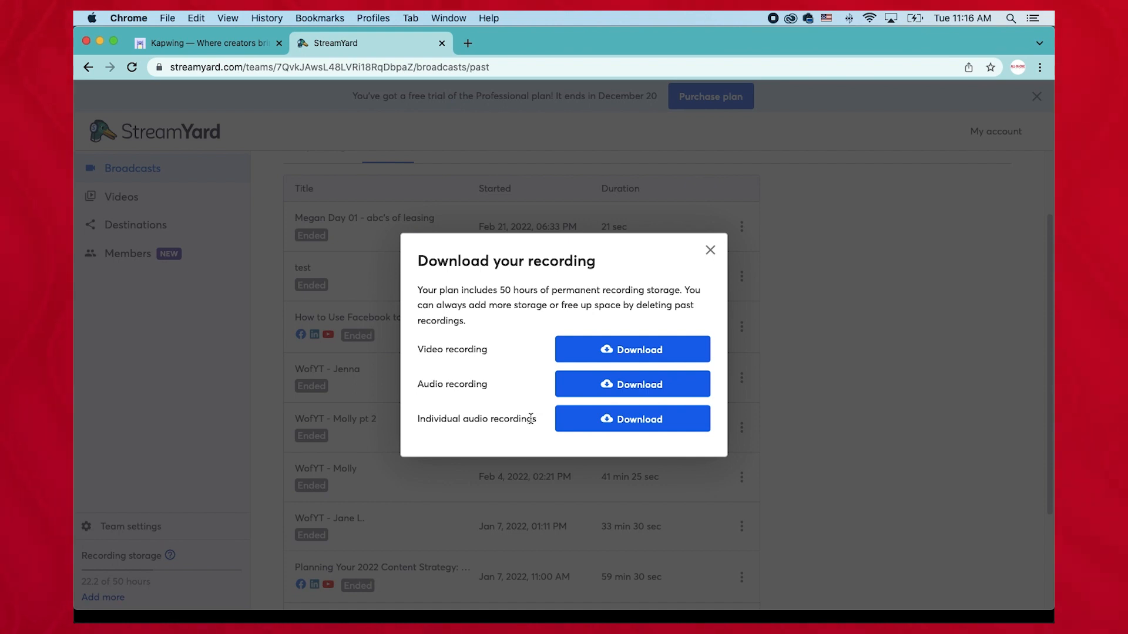
left_click(566, 356)
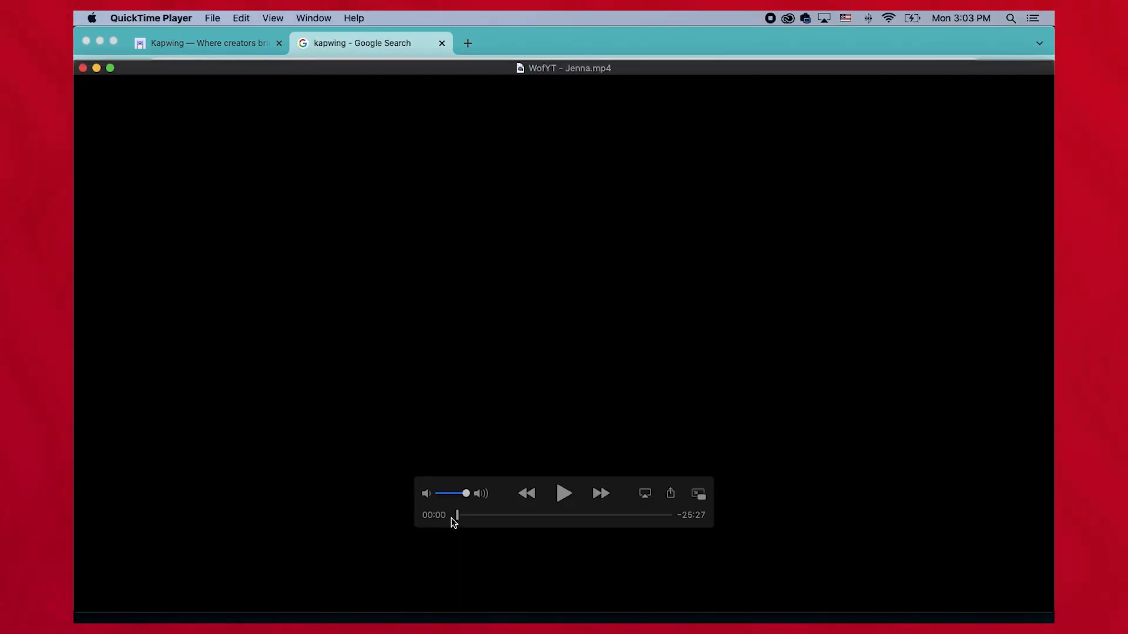
left_click_drag(455, 517, 524, 517)
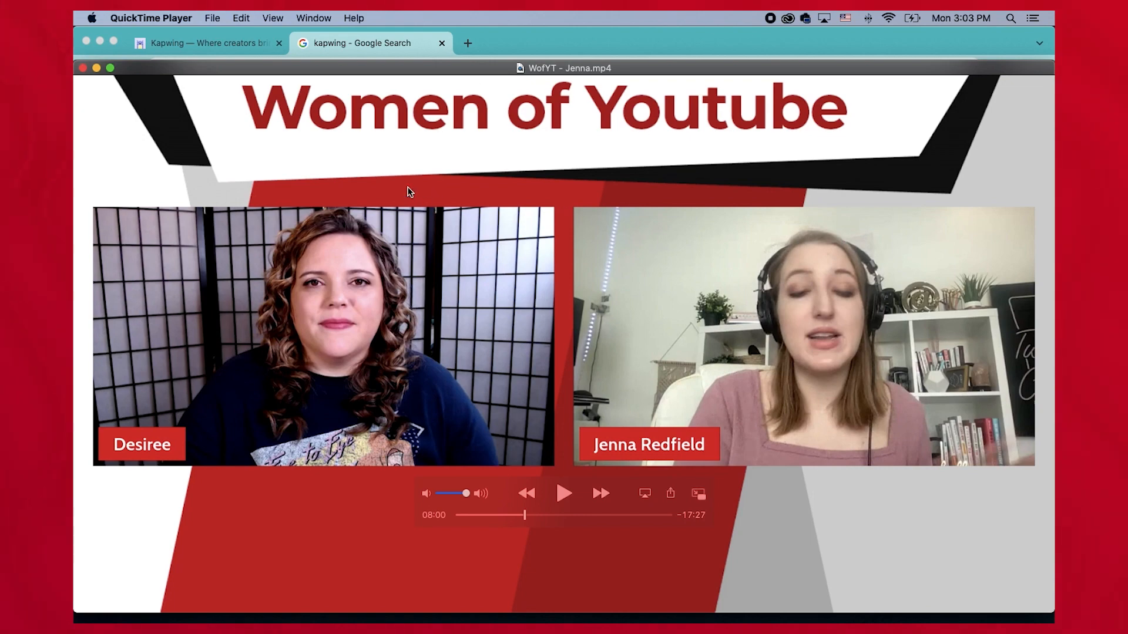
Open a Kapwing editor project for the WofYT - Jenna video.
left_click(545, 54)
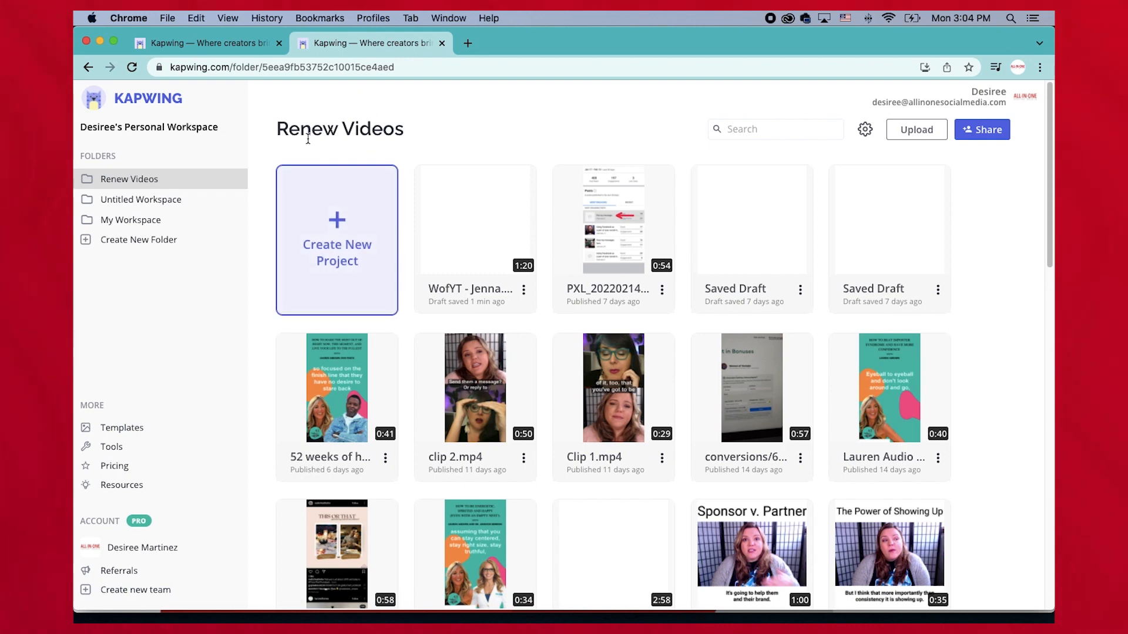
left_click(349, 261)
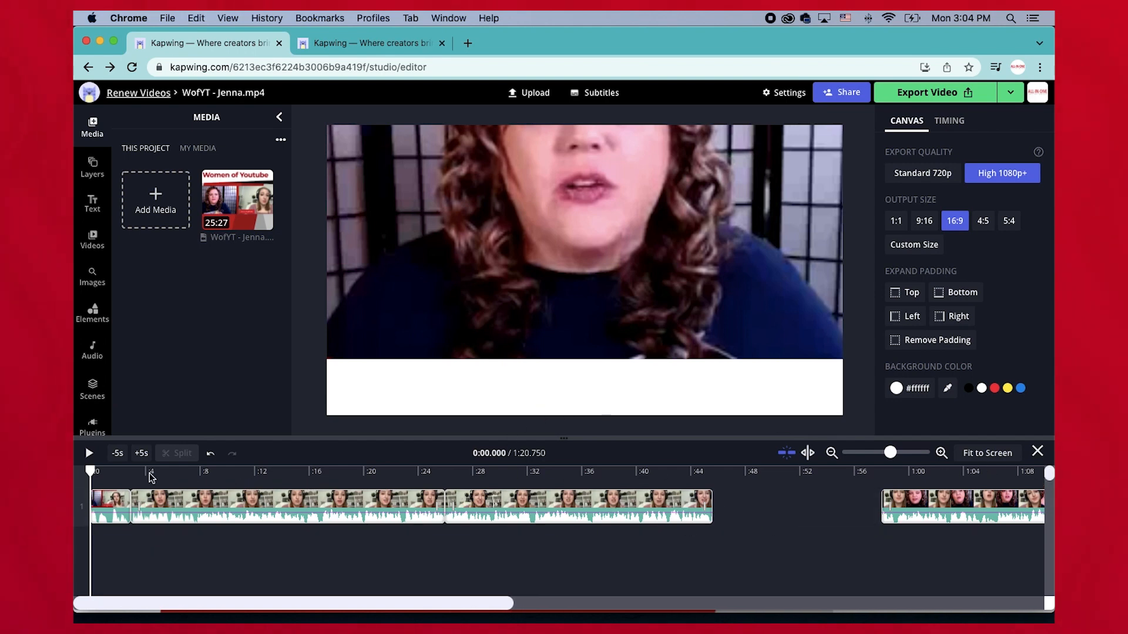
Set the canvas output size to 9:16.
mouse_move(86, 472)
left_mouse_down()
mouse_move(541, 478)
mouse_move(88, 473)
left_mouse_up()
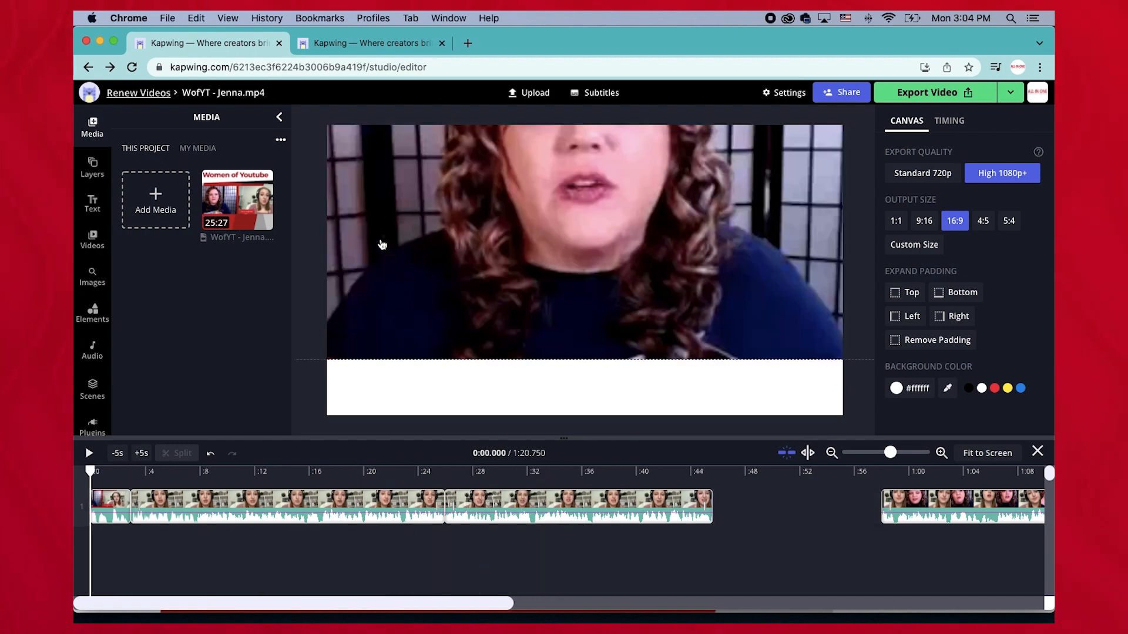
left_click(429, 300)
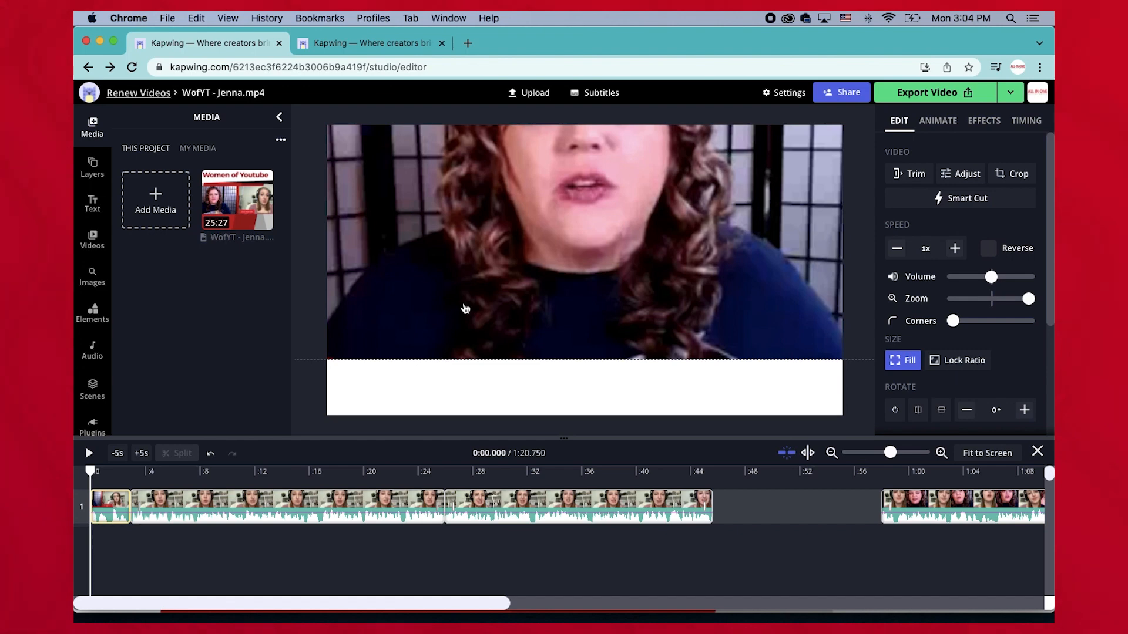
left_click(210, 568)
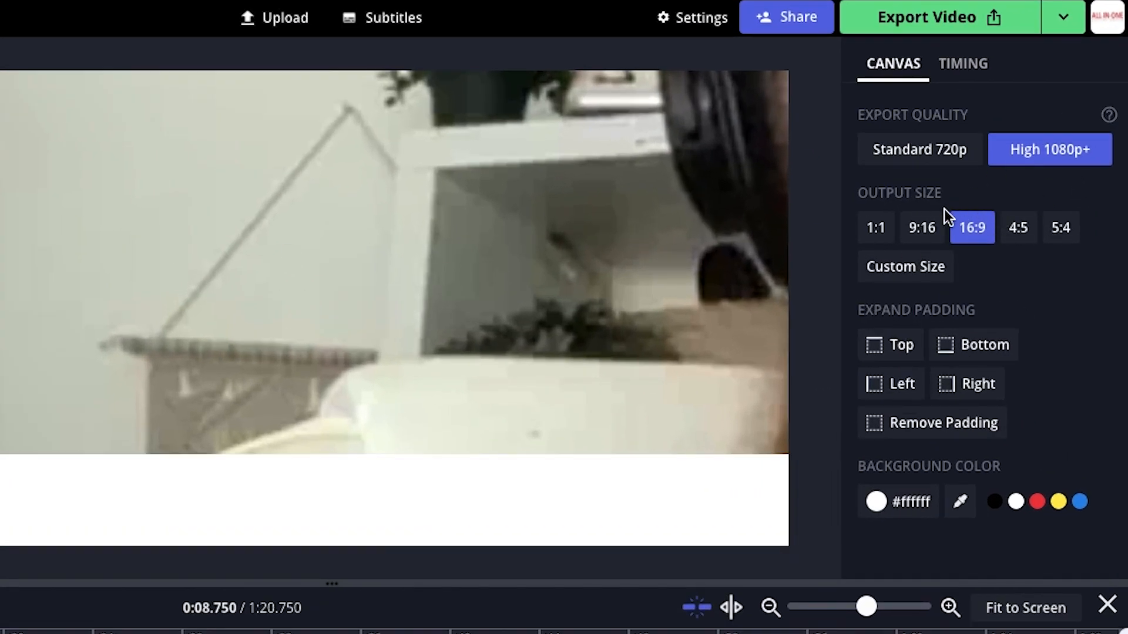
left_click(925, 238)
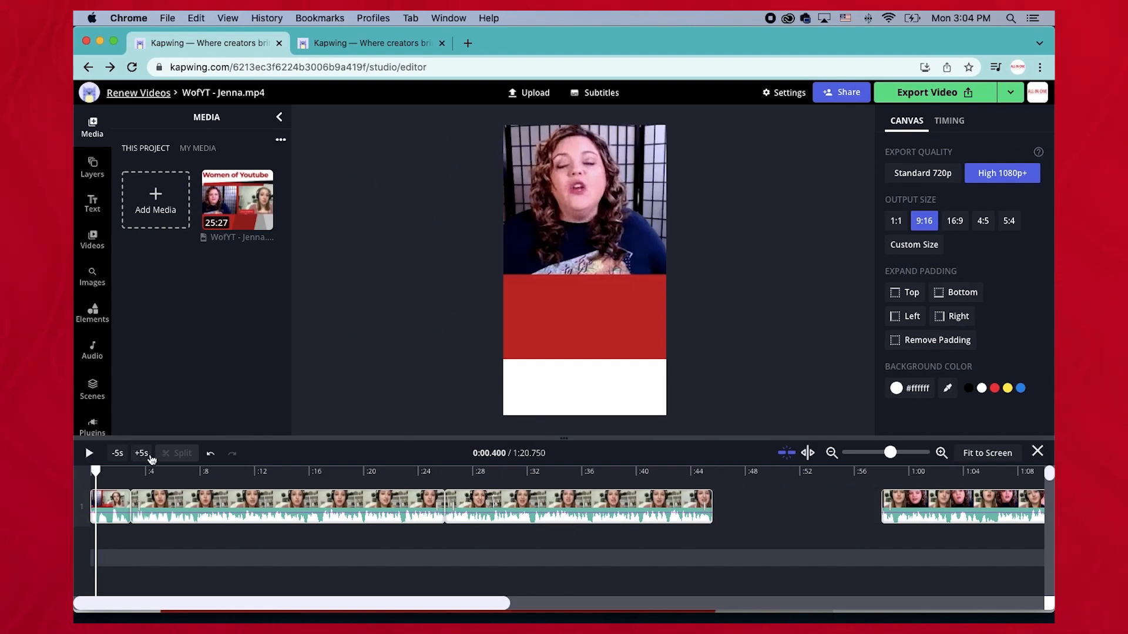
Resize, zoom and move the first clip so the host fills the vertical canvas.
left_click_drag(95, 470, 90, 470)
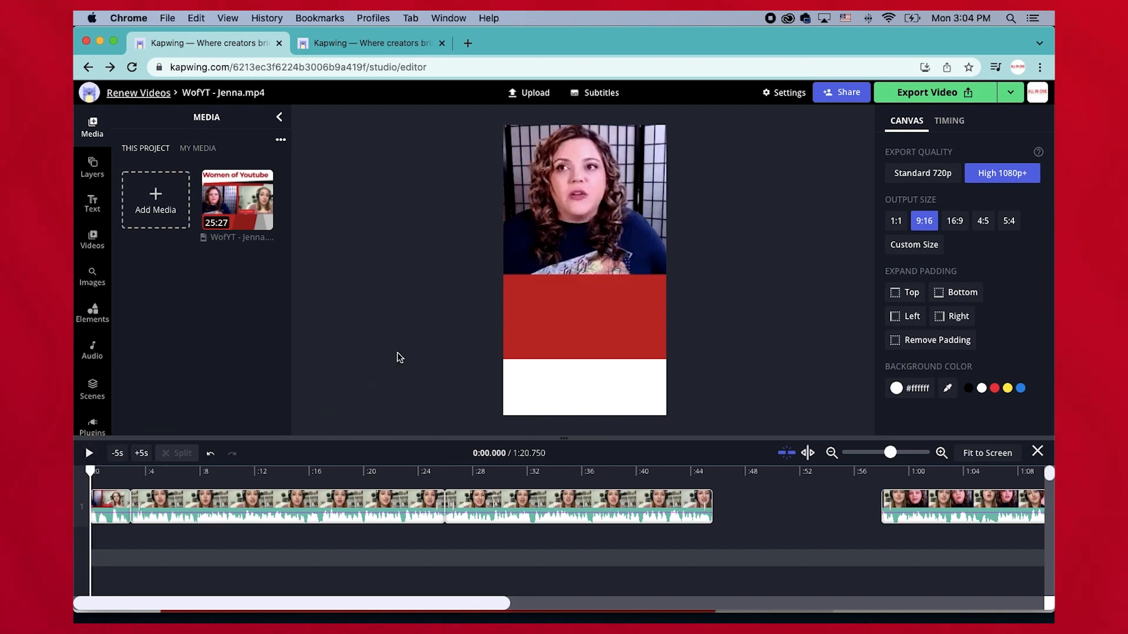
left_click_drag(615, 192, 625, 290)
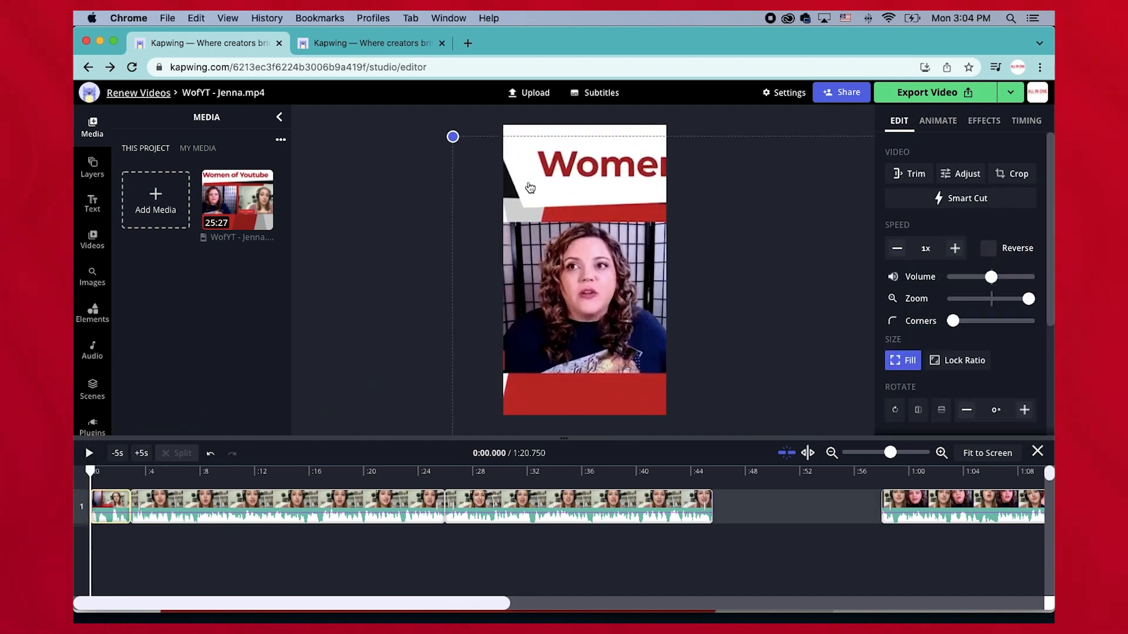
left_click_drag(461, 139, 222, 40)
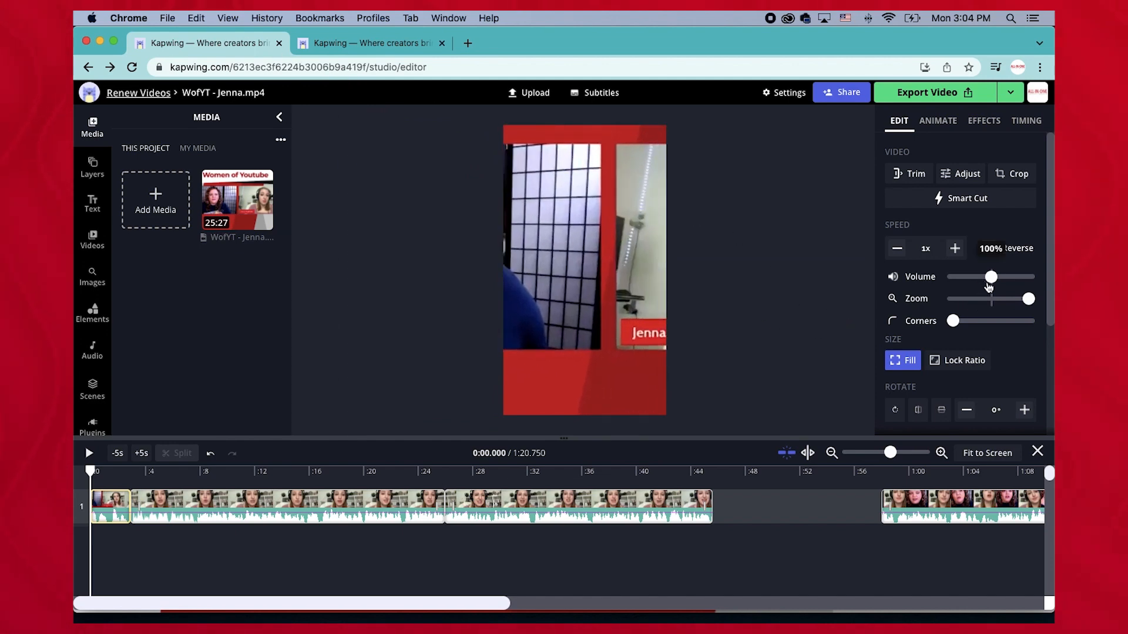
left_click_drag(1028, 300, 998, 305)
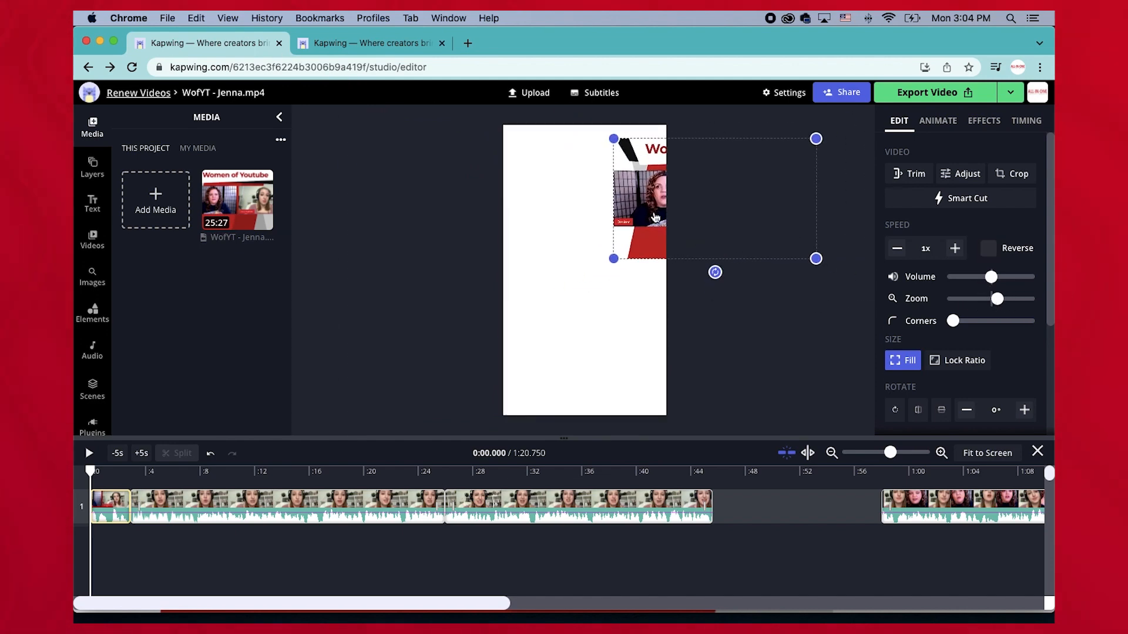
left_click_drag(657, 220, 573, 216)
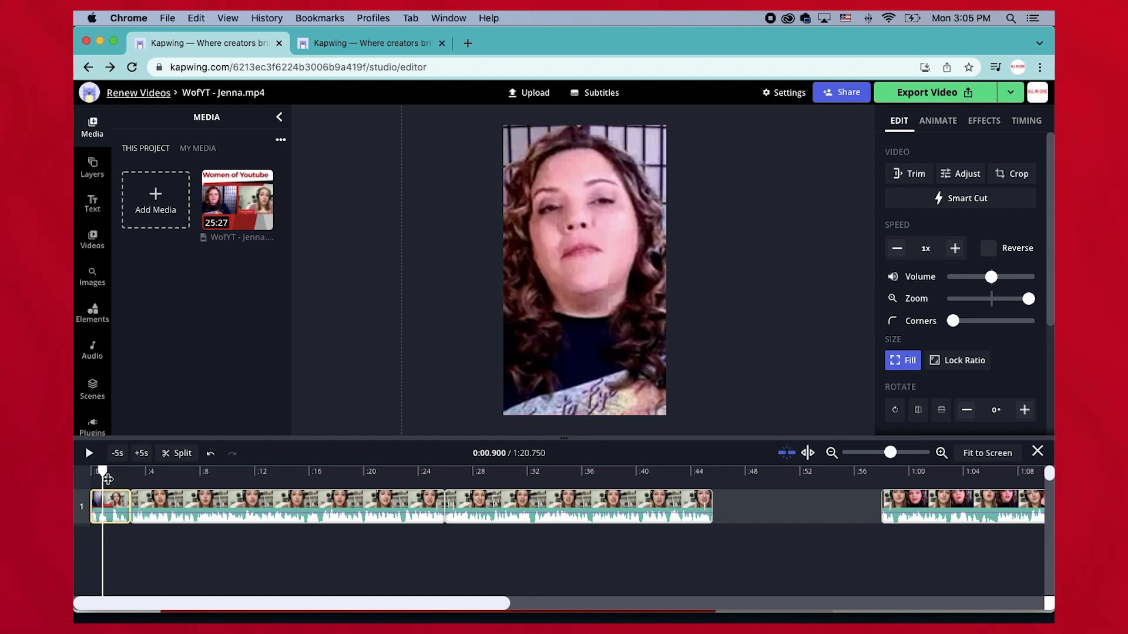
Refine the first clip's size and position so the host's face sits centered above the red band.
key("space")
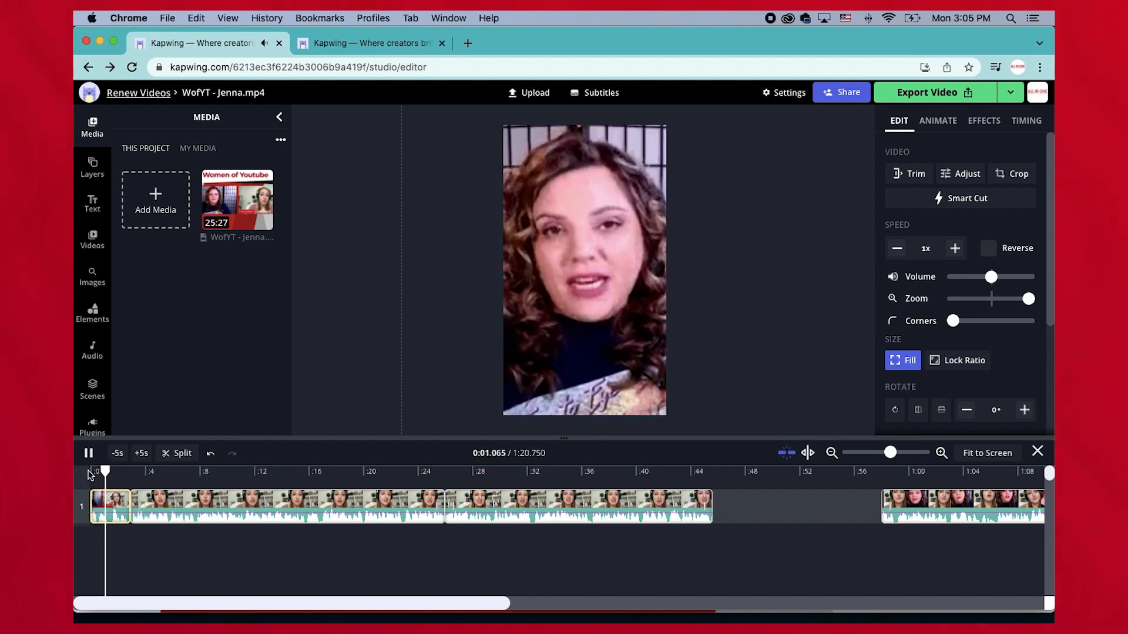
key("space")
left_click_drag(125, 475, 114, 472)
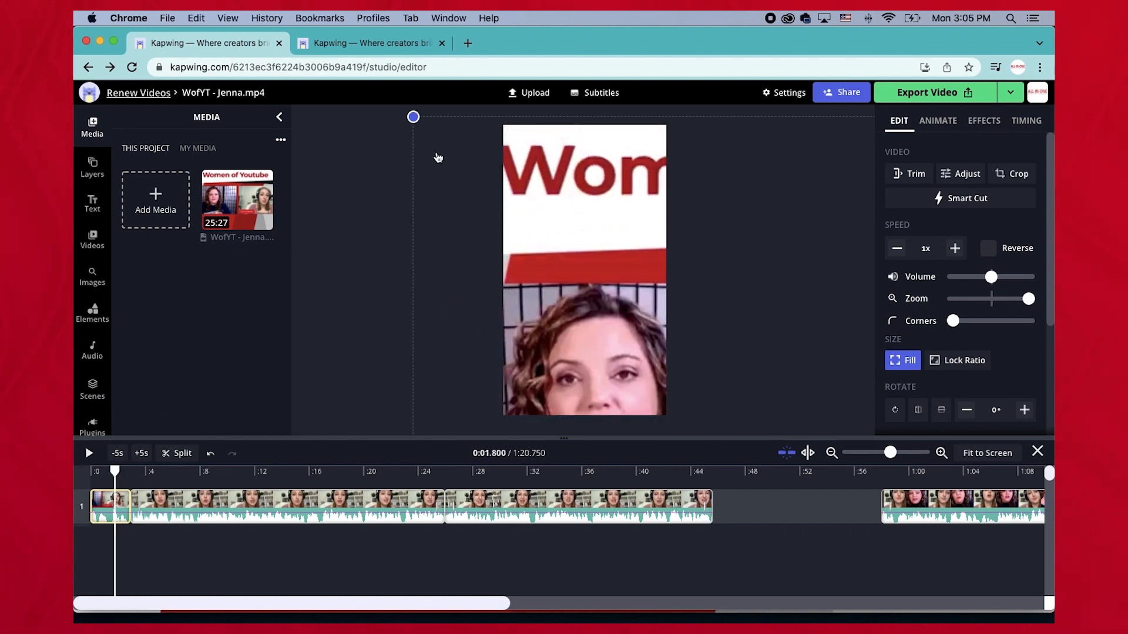
left_click_drag(413, 117, 452, 187)
left_click_drag(568, 370, 514, 174)
left_click_drag(593, 358, 590, 357)
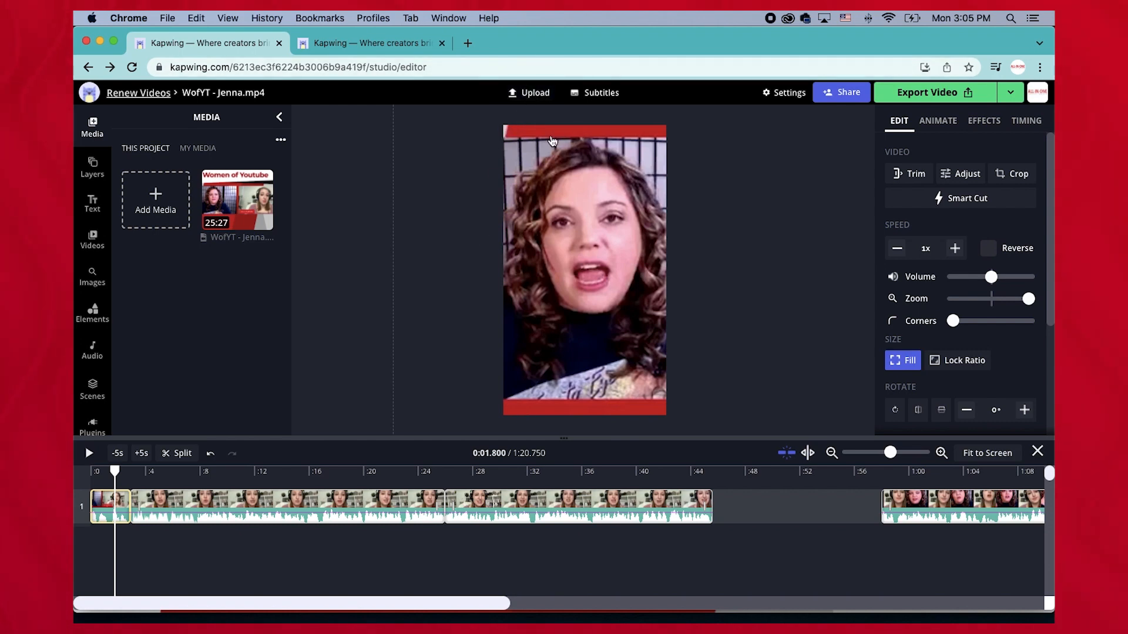
left_click_drag(598, 221, 596, 207)
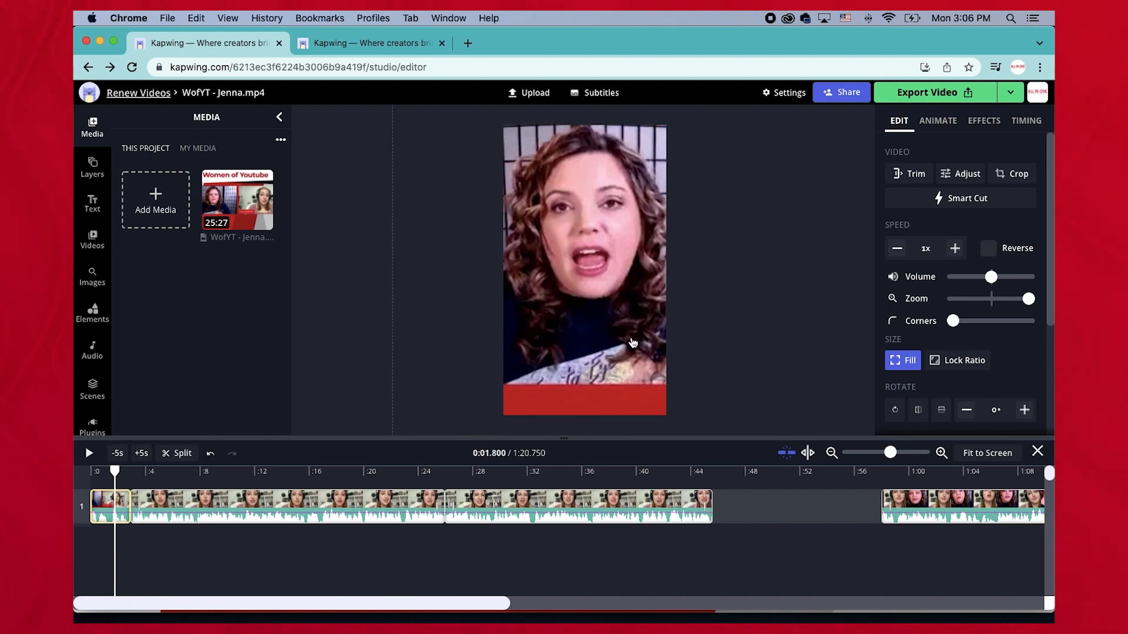
mouse_move(585, 337)
left_mouse_down()
mouse_move(583, 351)
mouse_move(582, 340)
left_mouse_up()
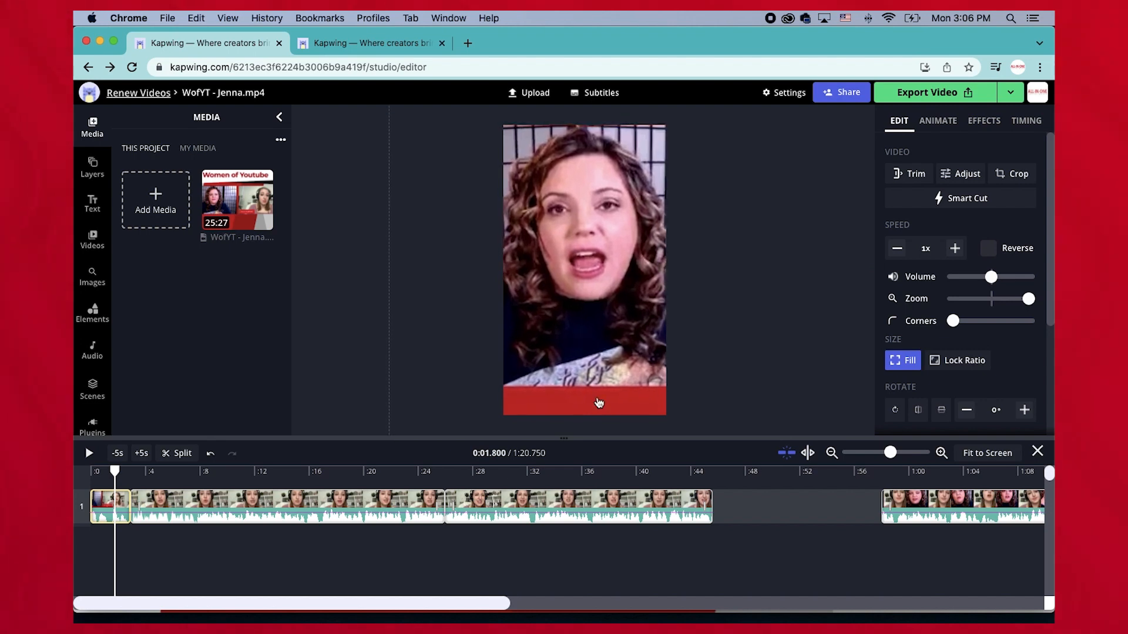
Enlarge and center the second clip so the guest fills the vertical frame.
left_click(195, 515)
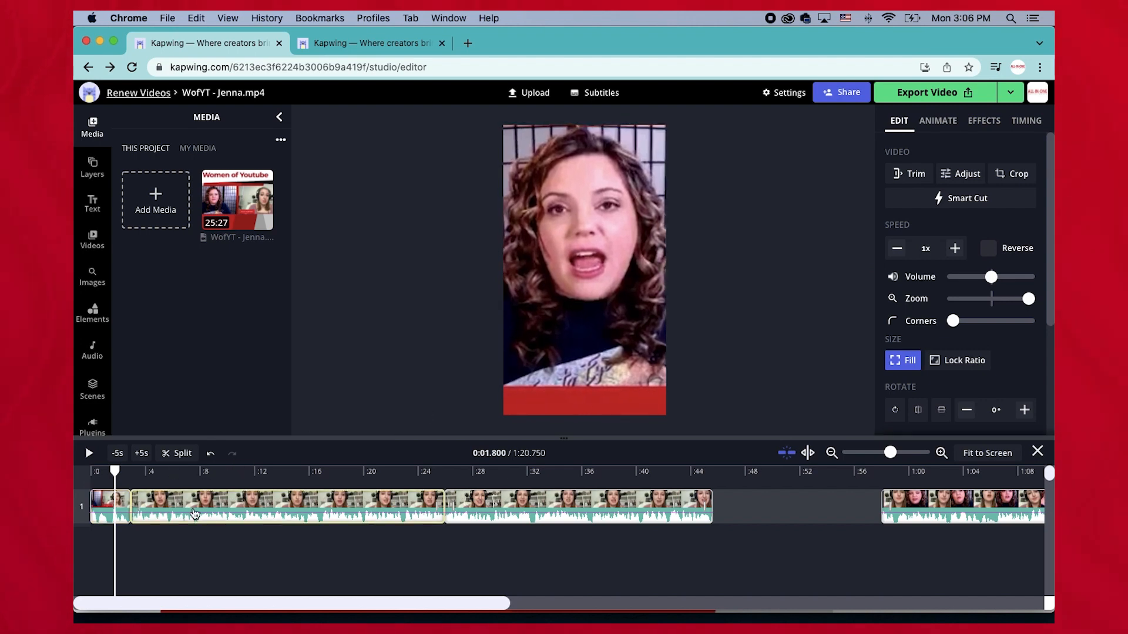
left_click_drag(114, 474, 155, 472)
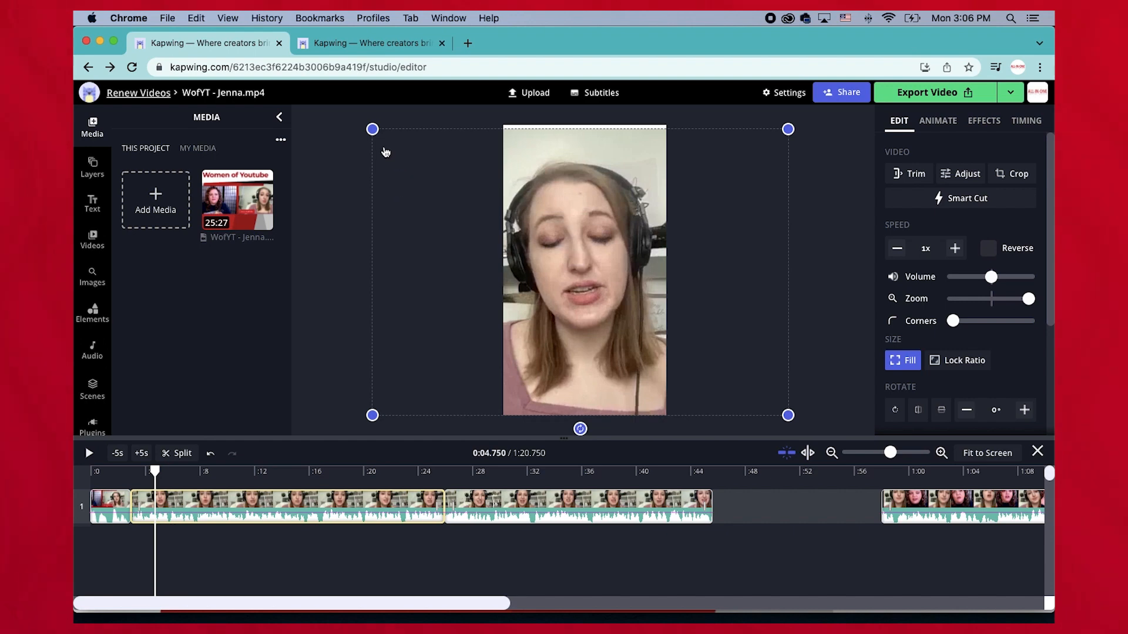
left_click_drag(369, 126, 321, 101)
left_click_drag(556, 217, 580, 218)
left_click_drag(116, 479, 157, 475)
left_click(93, 482)
key("space")
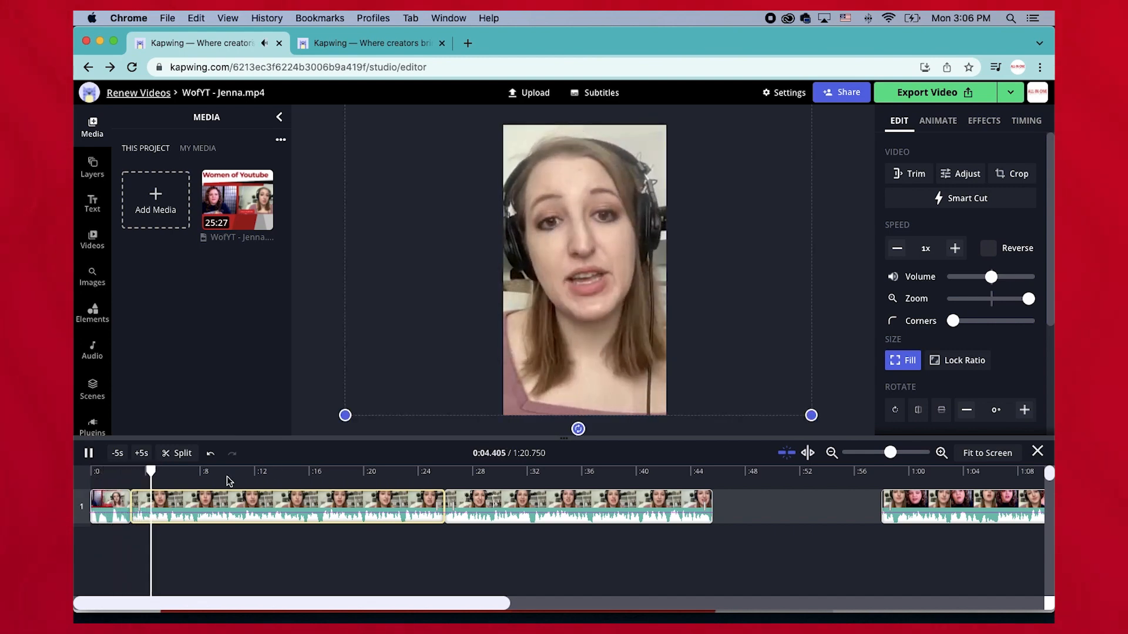
Play and scrub through the second and third clips to check their framing.
left_click(288, 478)
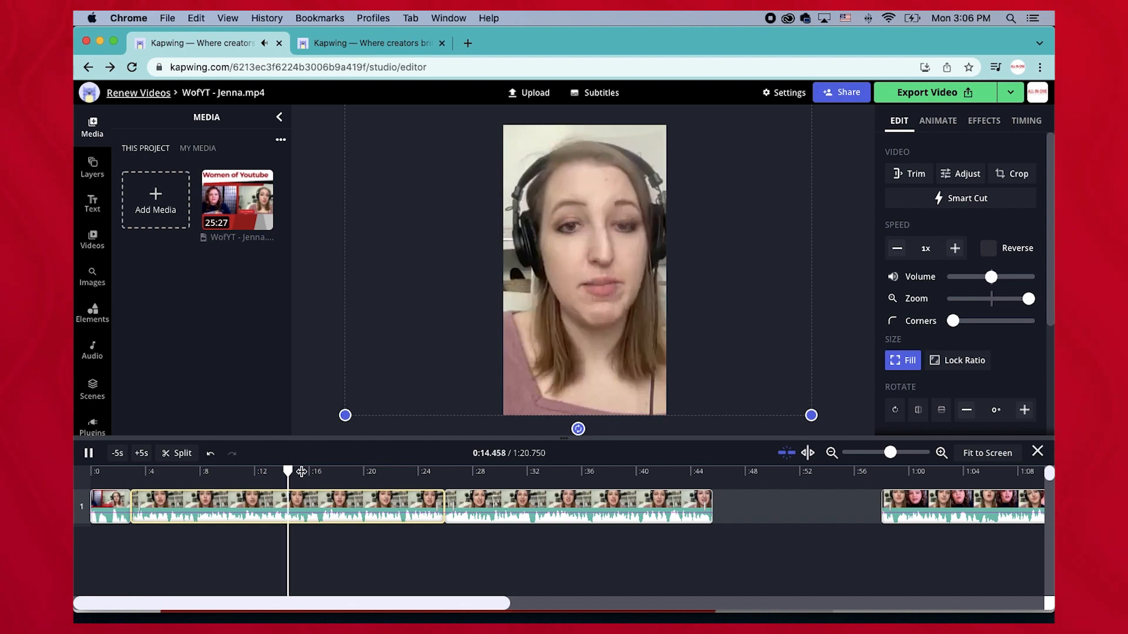
left_click(448, 472)
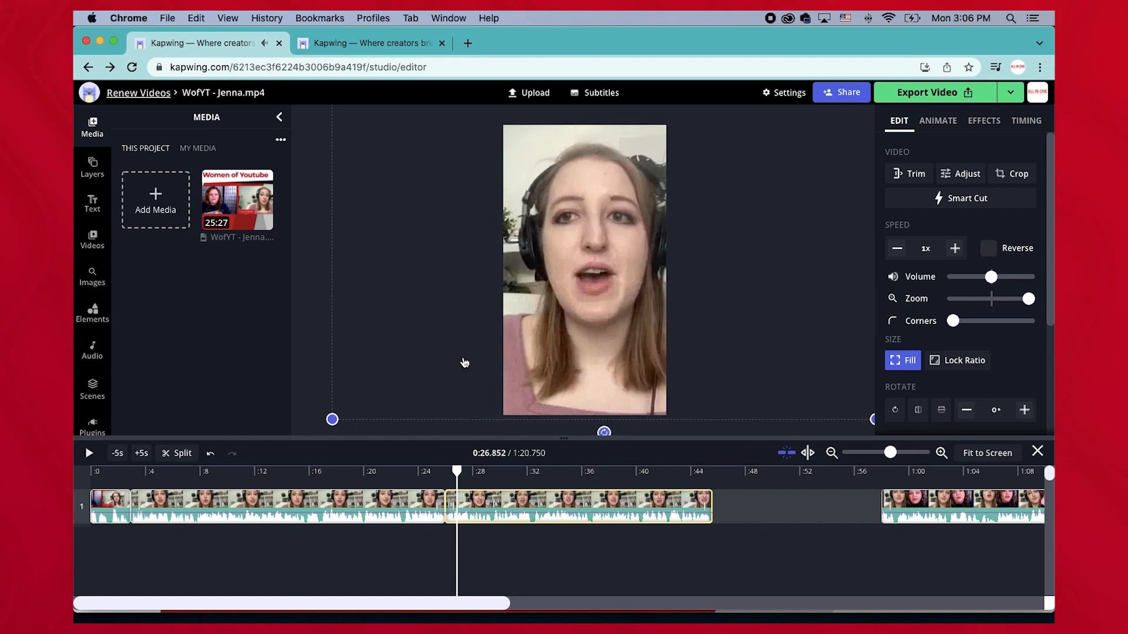
left_click_drag(457, 472, 432, 471)
key("space")
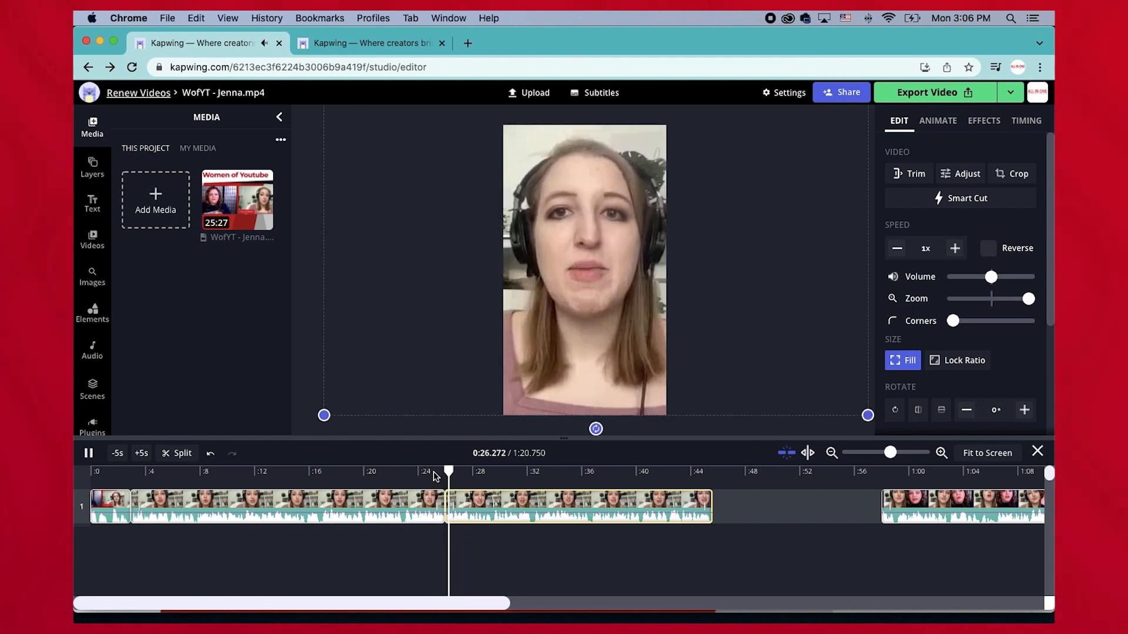
key("space")
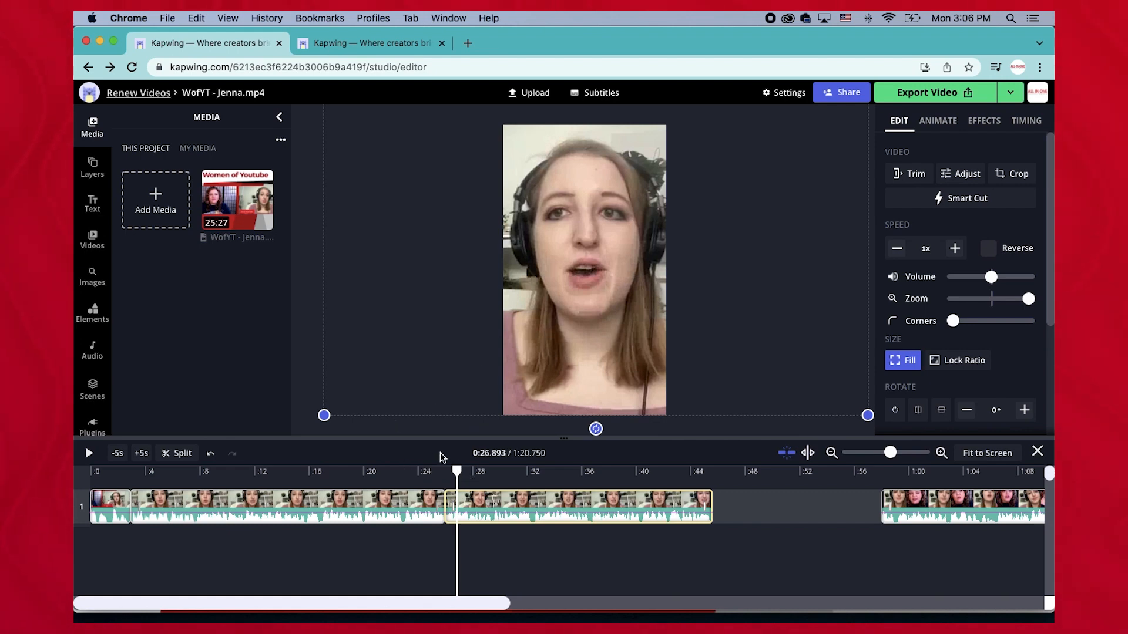
left_click_drag(458, 473, 139, 504)
left_click_drag(305, 504, 705, 504)
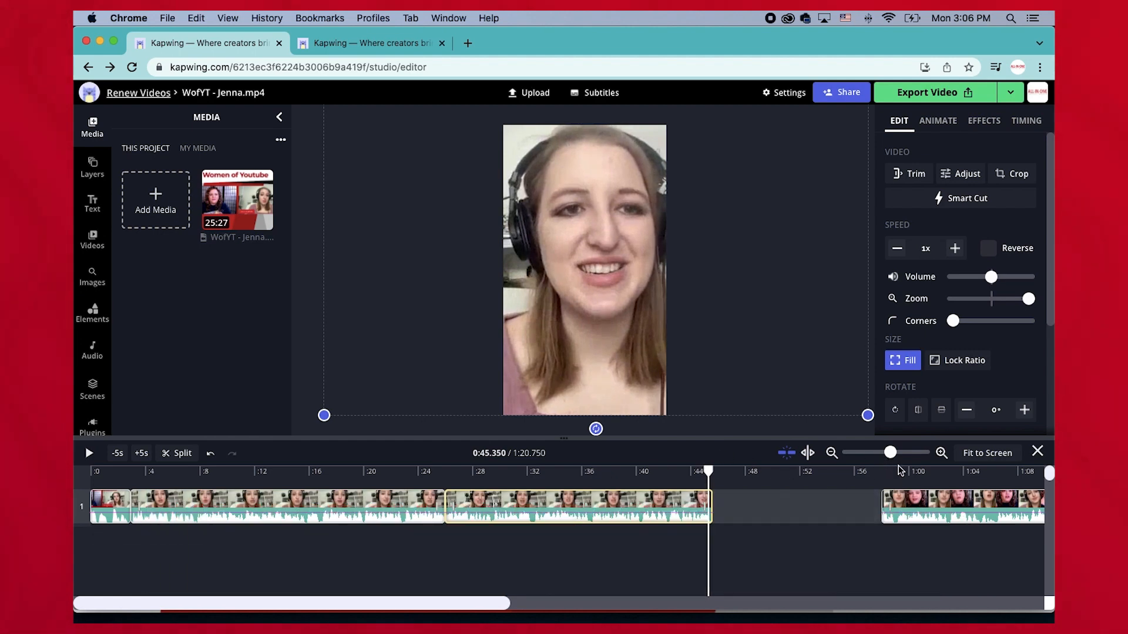
left_click_drag(710, 488, 946, 495)
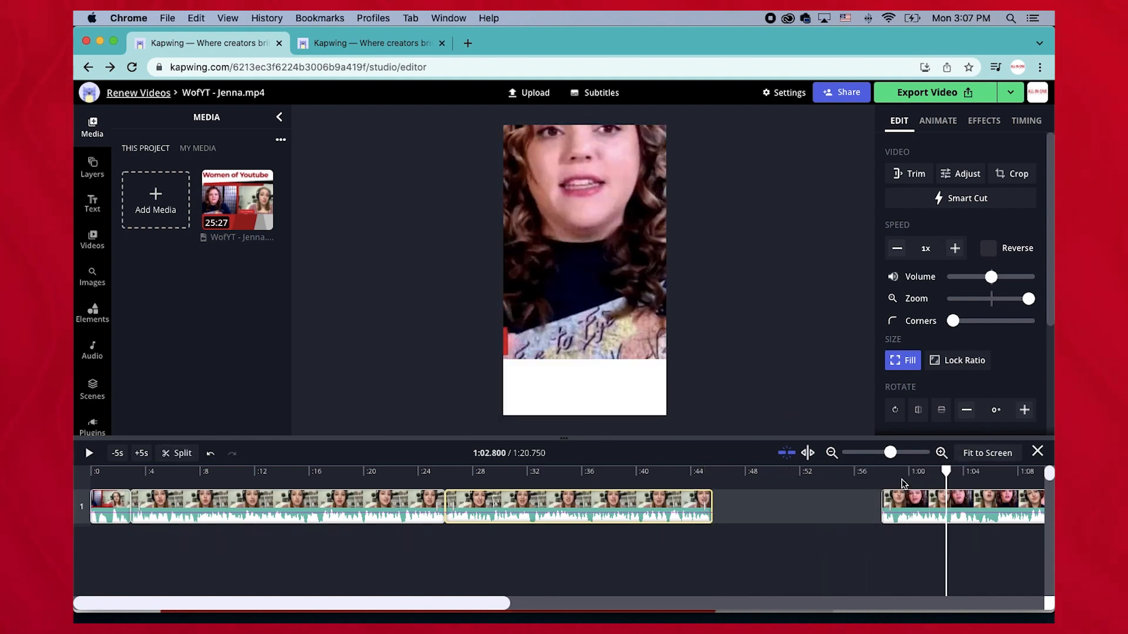
Move and resize the last clip so the host fills the vertical frame.
left_click_drag(585, 262, 587, 304)
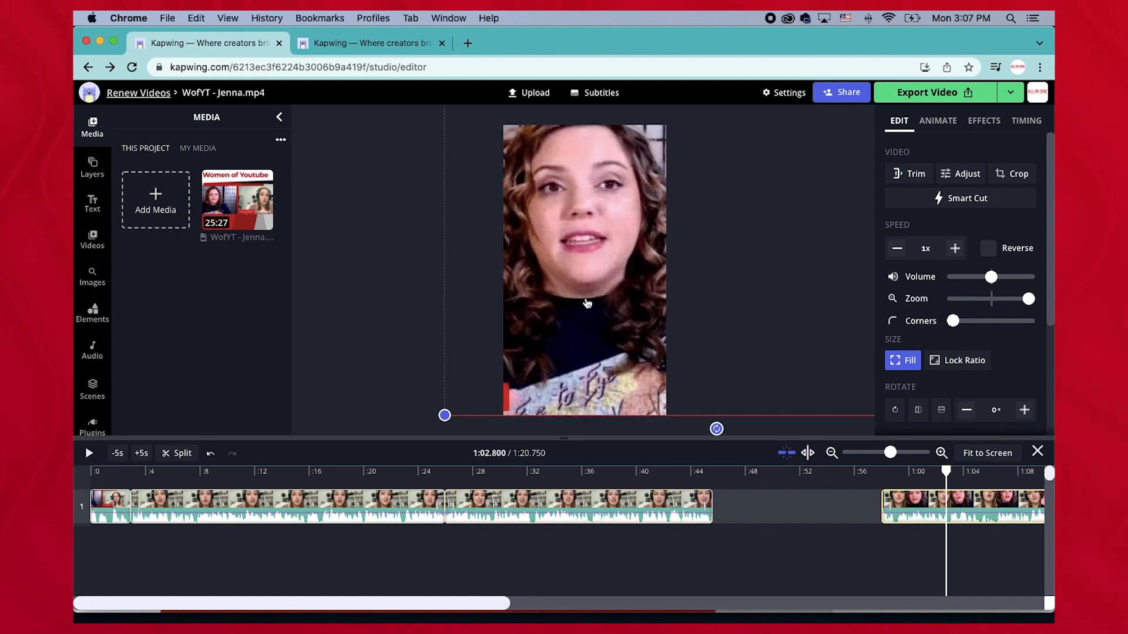
left_click_drag(448, 416, 483, 370)
left_click_drag(541, 322, 507, 371)
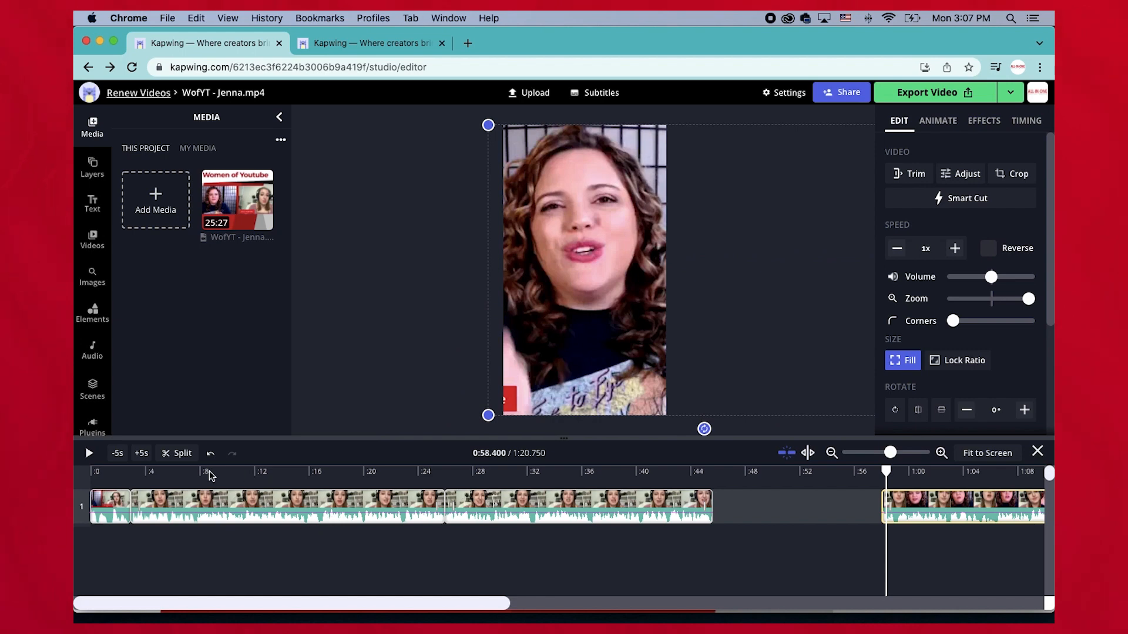
left_click(116, 483)
left_click_drag(116, 480, 91, 478)
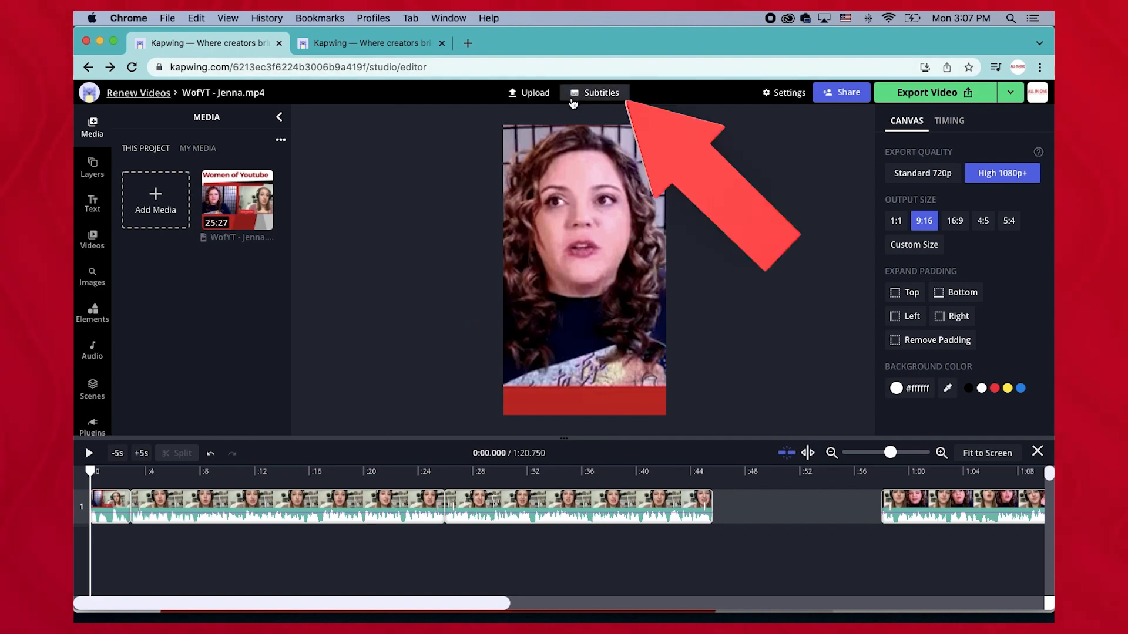
Auto-generate English (United States) subtitles for the video and play them back.
left_click(613, 95)
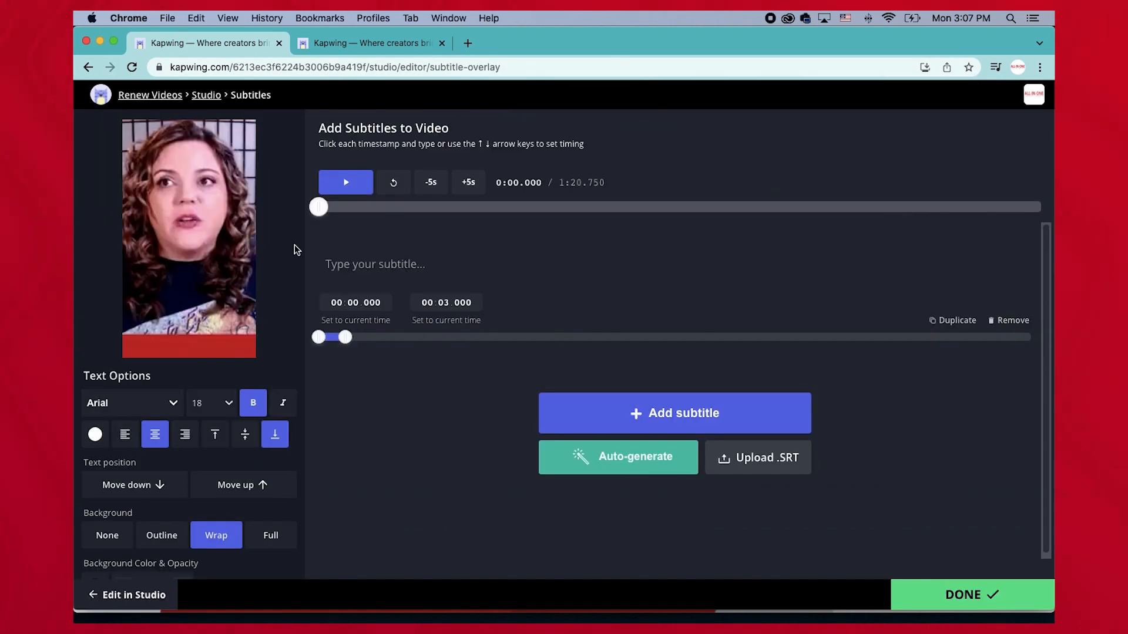
left_click(608, 462)
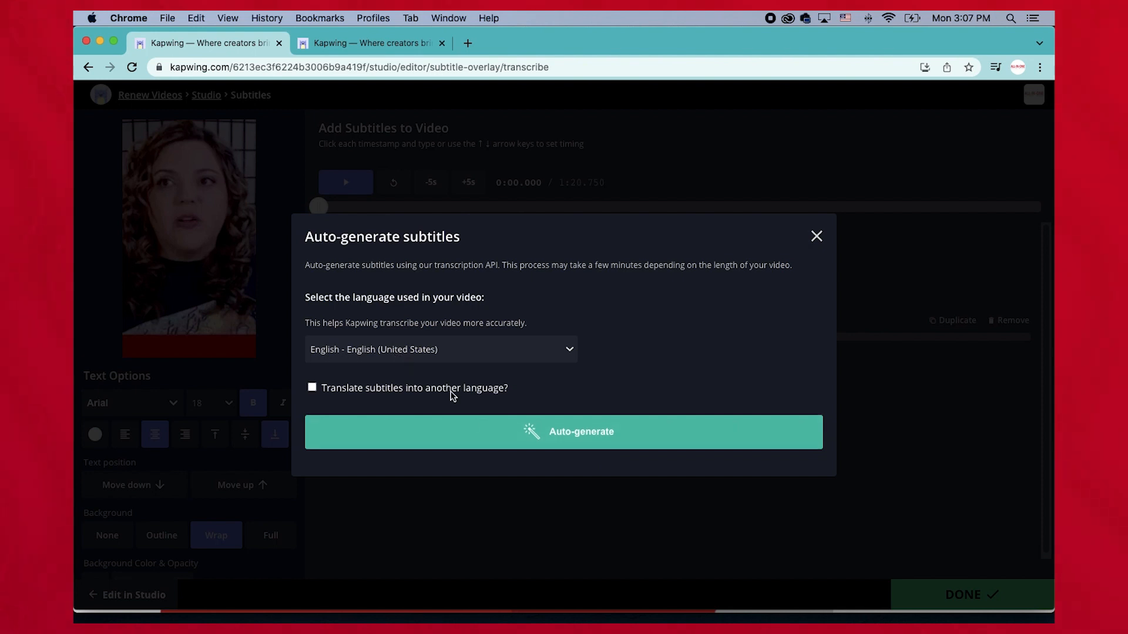
left_click(487, 435)
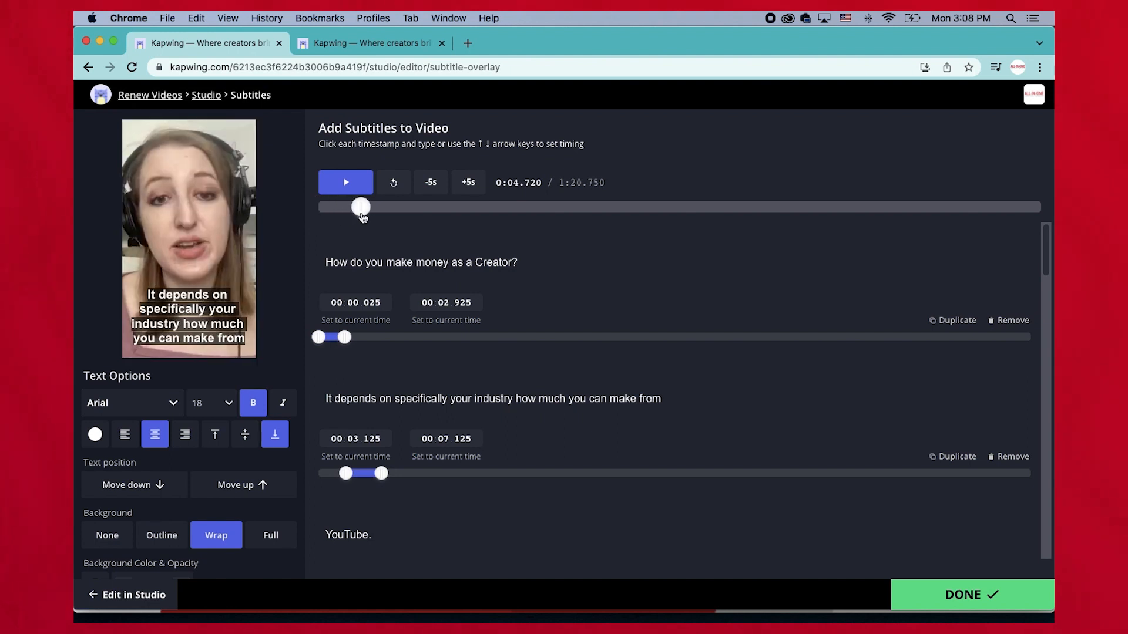
left_click(339, 192)
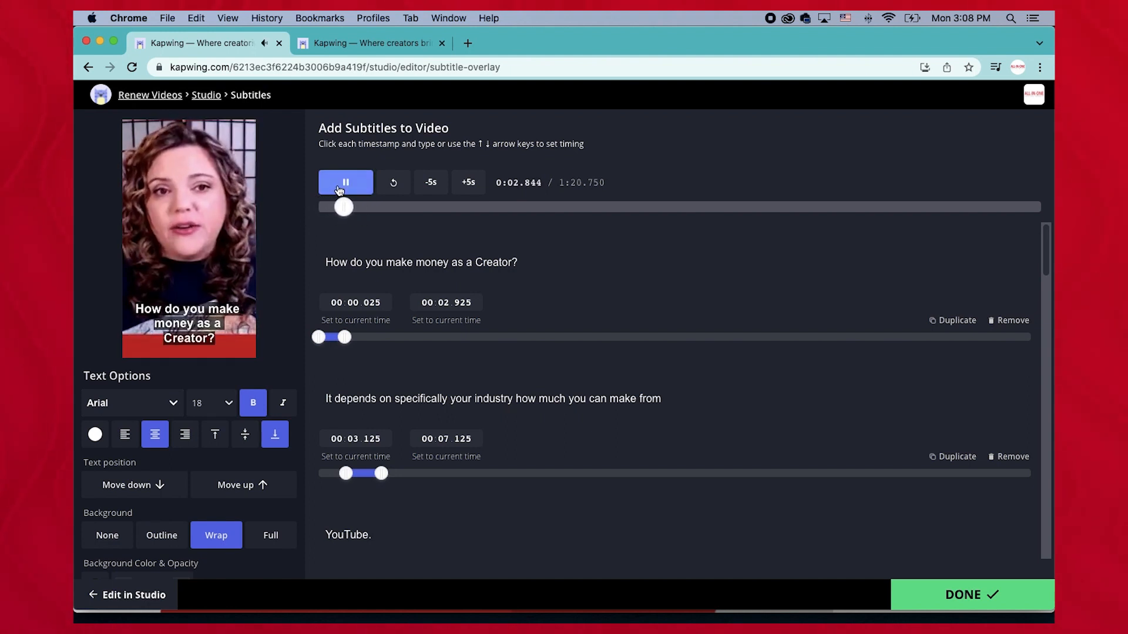
Pause playback and scrub back through the opening seconds to review the first subtitles.
left_click(339, 188)
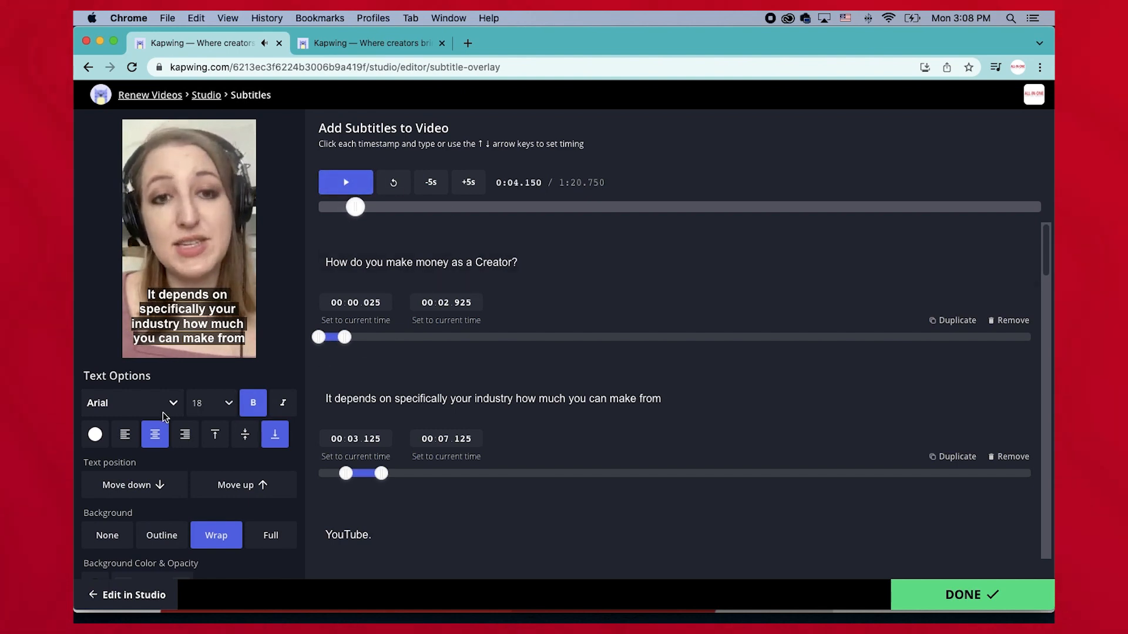
scroll(199, 481, "down", 2)
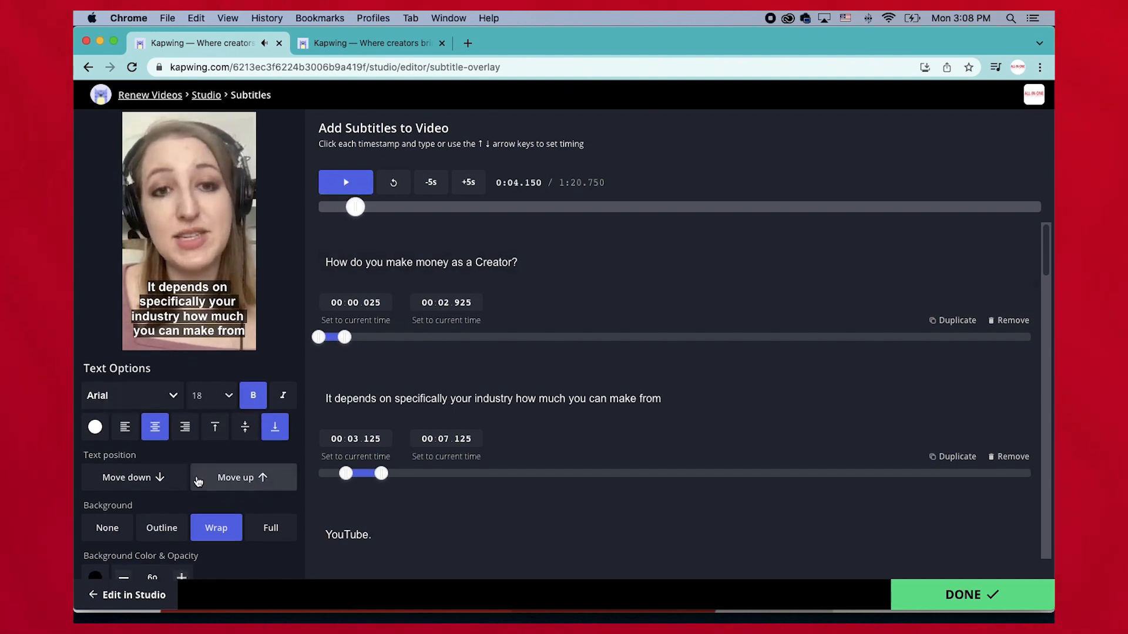
scroll(200, 485, "down", 3)
scroll(174, 487, "up", 5)
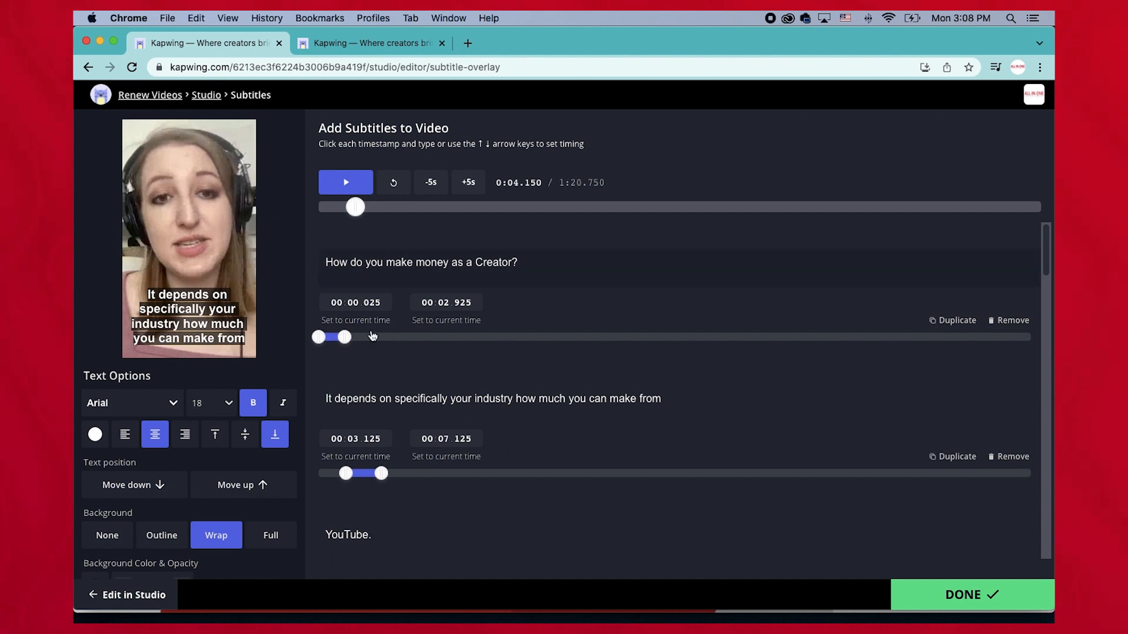
mouse_move(359, 211)
left_mouse_down()
mouse_move(323, 209)
mouse_move(352, 215)
mouse_move(342, 219)
left_mouse_up()
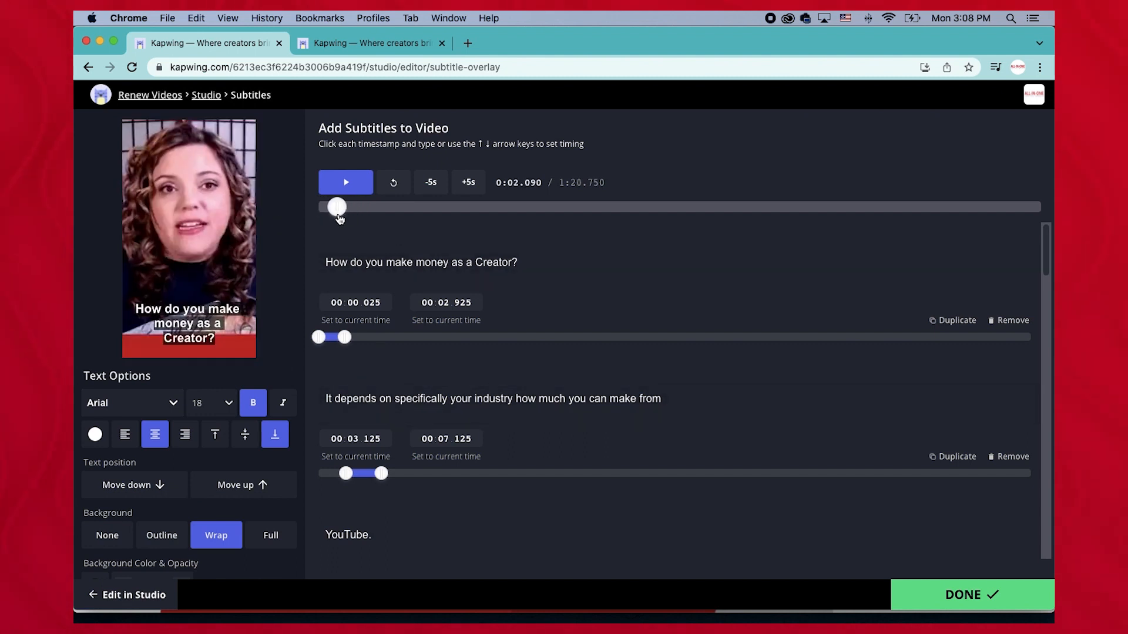
Split the first subtitle by duplicating it, keeping "How do you make" in the first and "money as a Creator?" in the second.
left_click(952, 321)
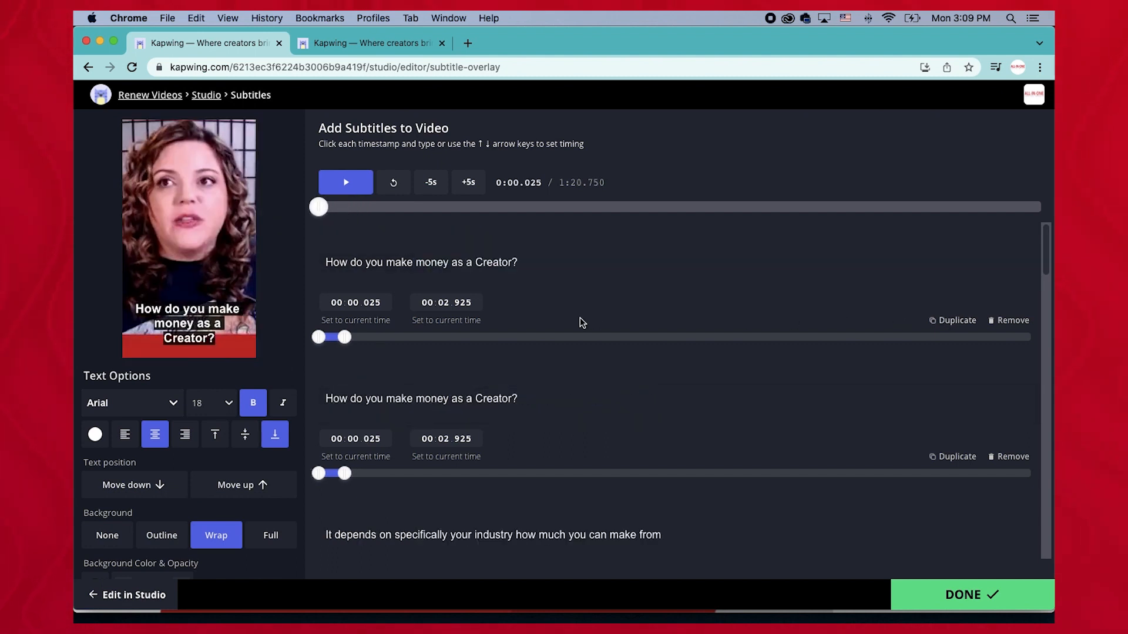
left_click(430, 263)
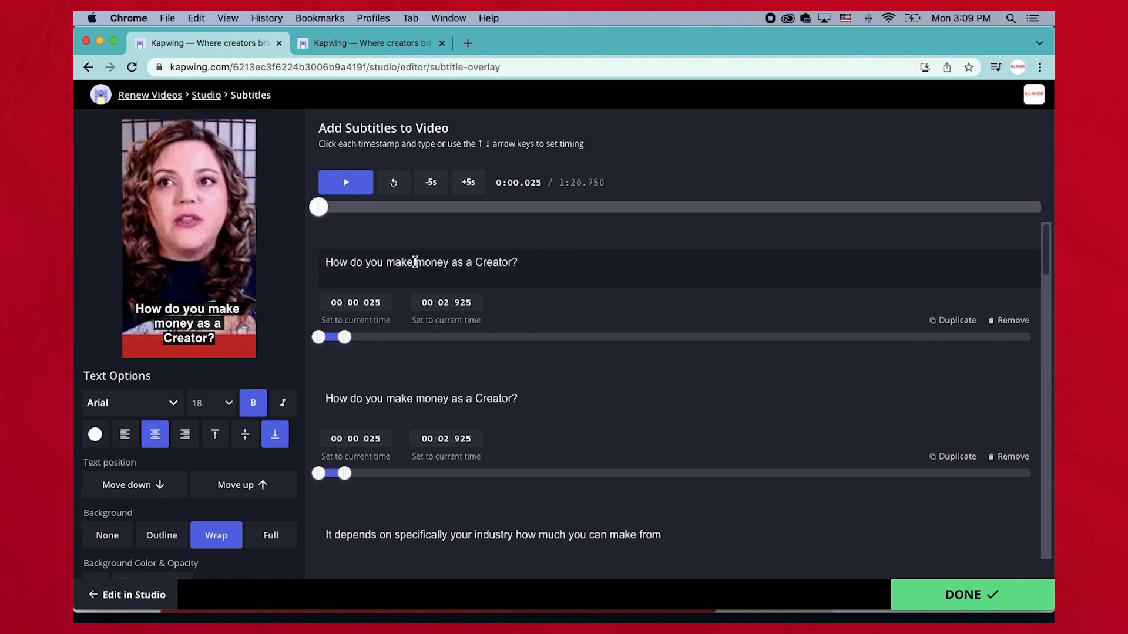
left_click_drag(415, 262, 527, 262)
key("BackSpace")
left_click(411, 389)
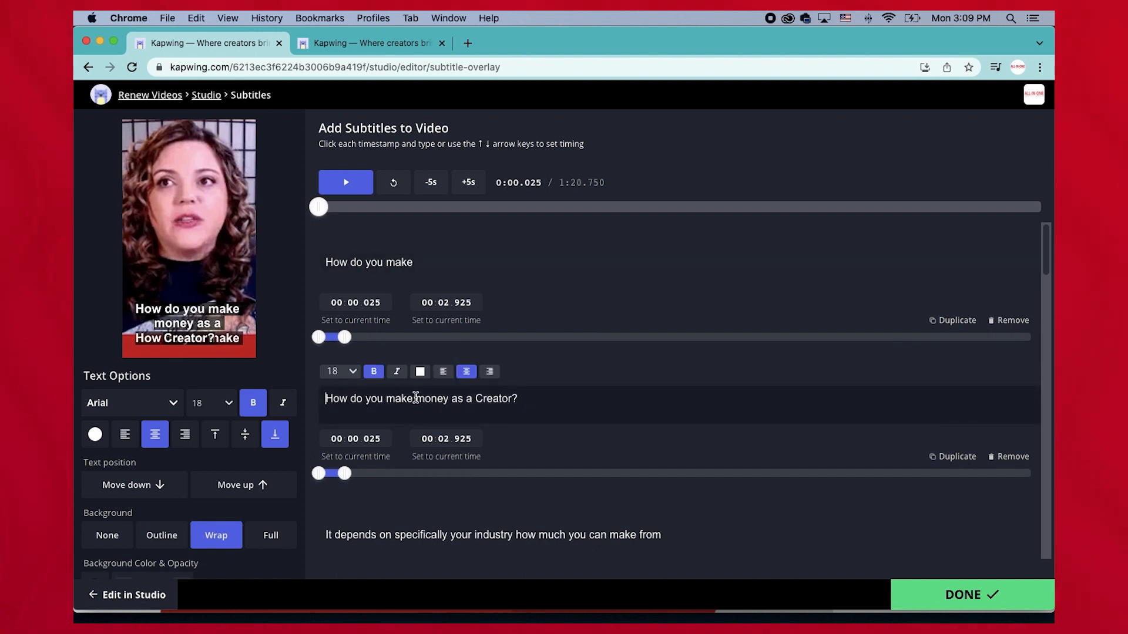
key("BackSpace")
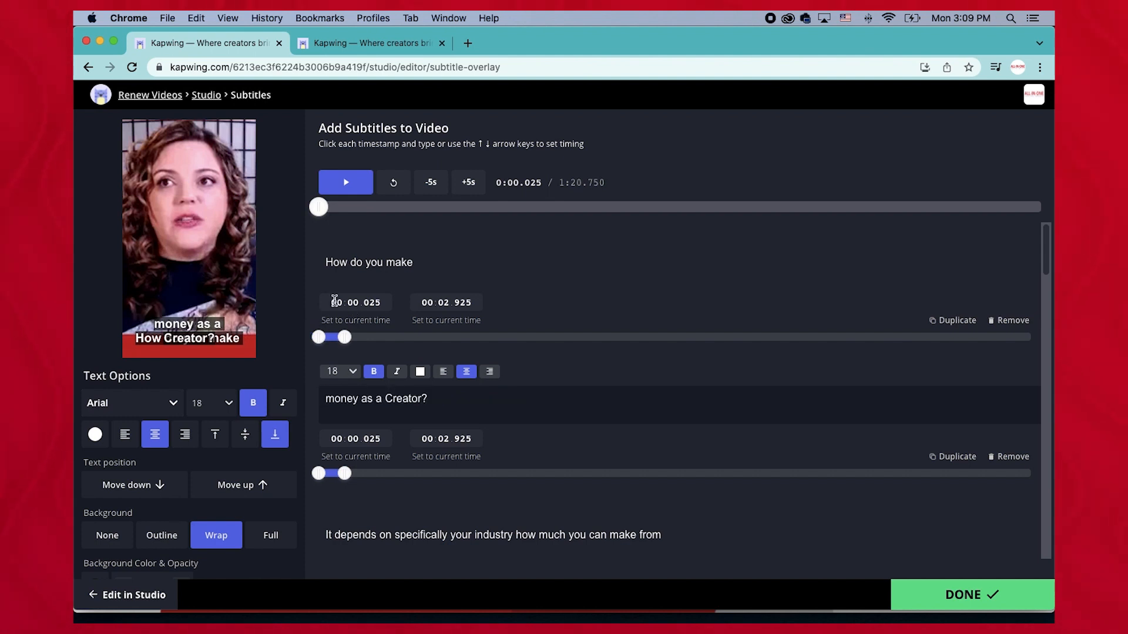
mouse_move(318, 207)
left_mouse_down()
mouse_move(337, 213)
mouse_move(311, 210)
left_mouse_up()
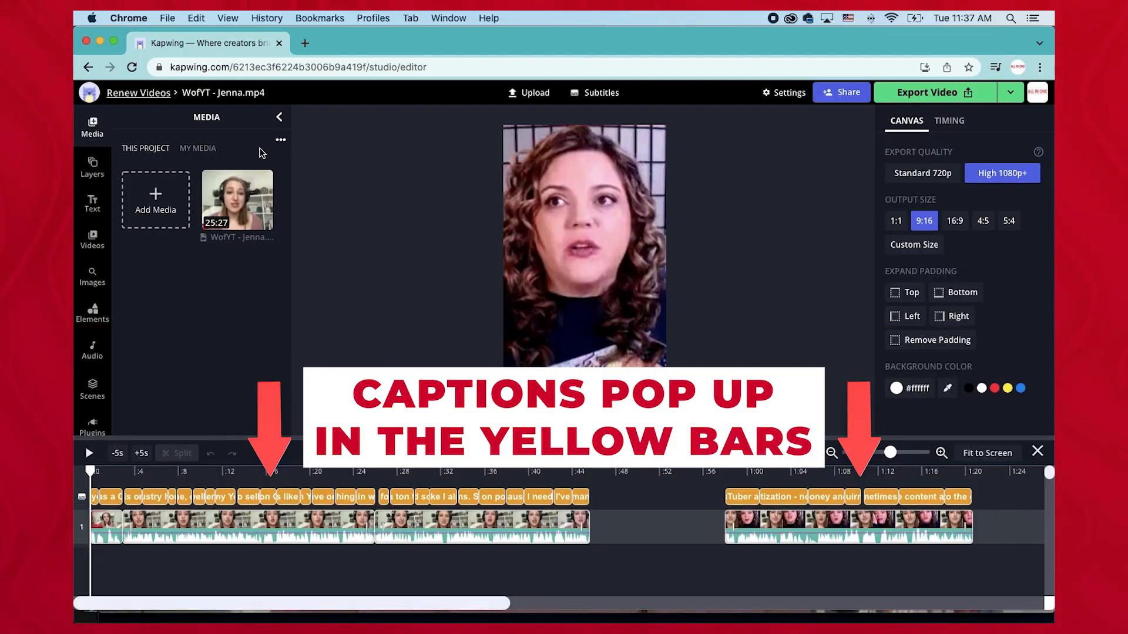
Return to the Renew Videos workspace, view the project copy, and reopen the original WofYT - Jenna project.
left_click(139, 96)
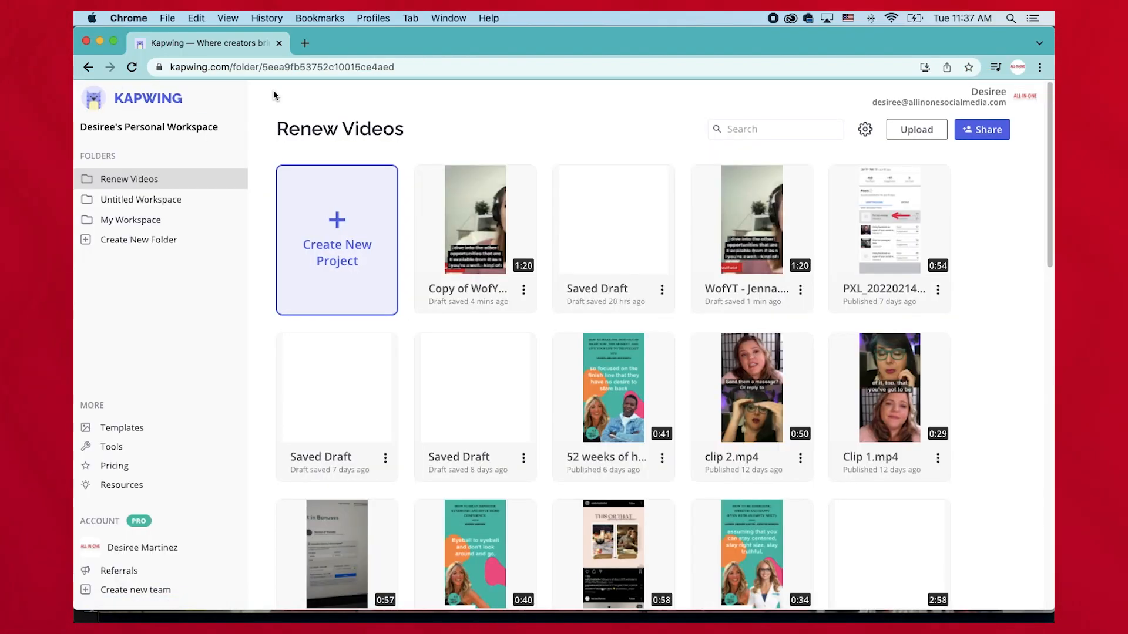
left_click(800, 293)
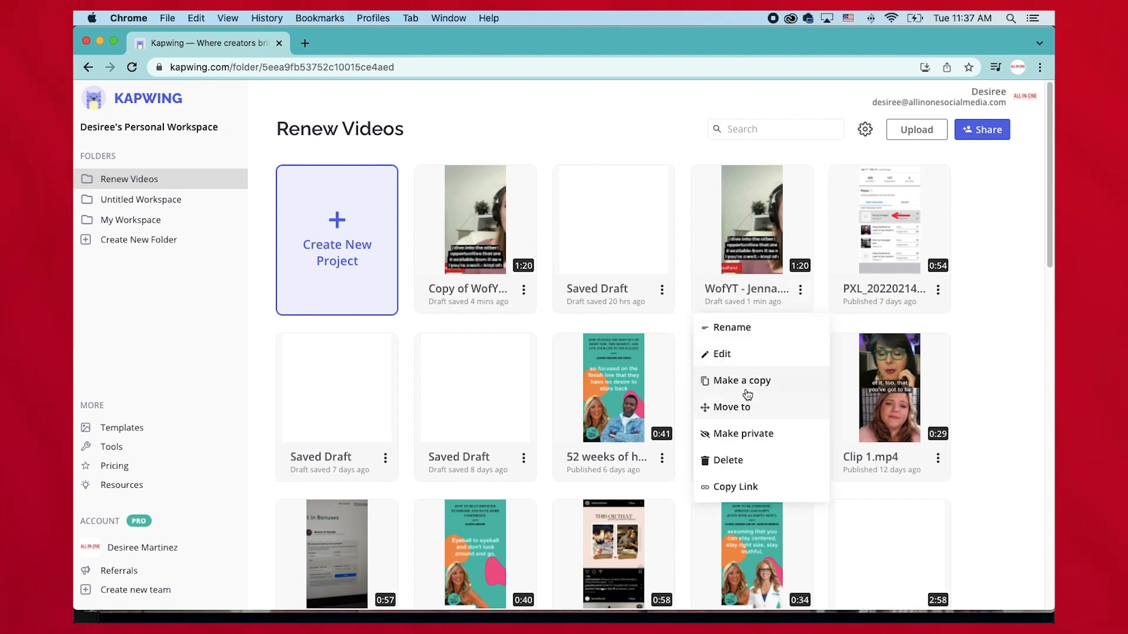
left_click(475, 259)
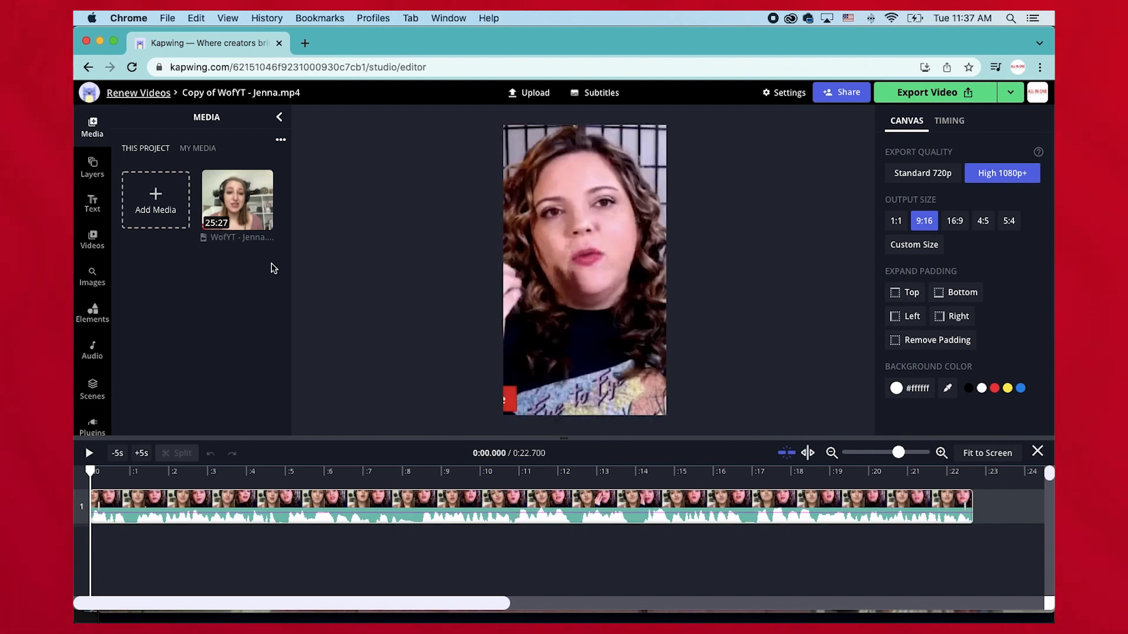
left_click(126, 94)
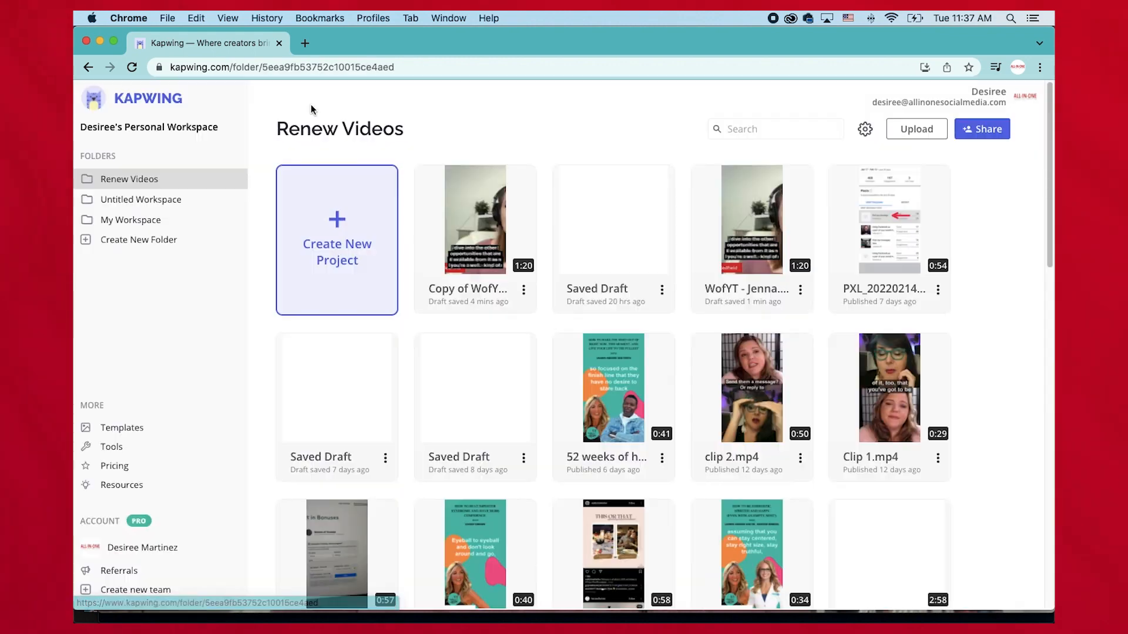
left_click(762, 237)
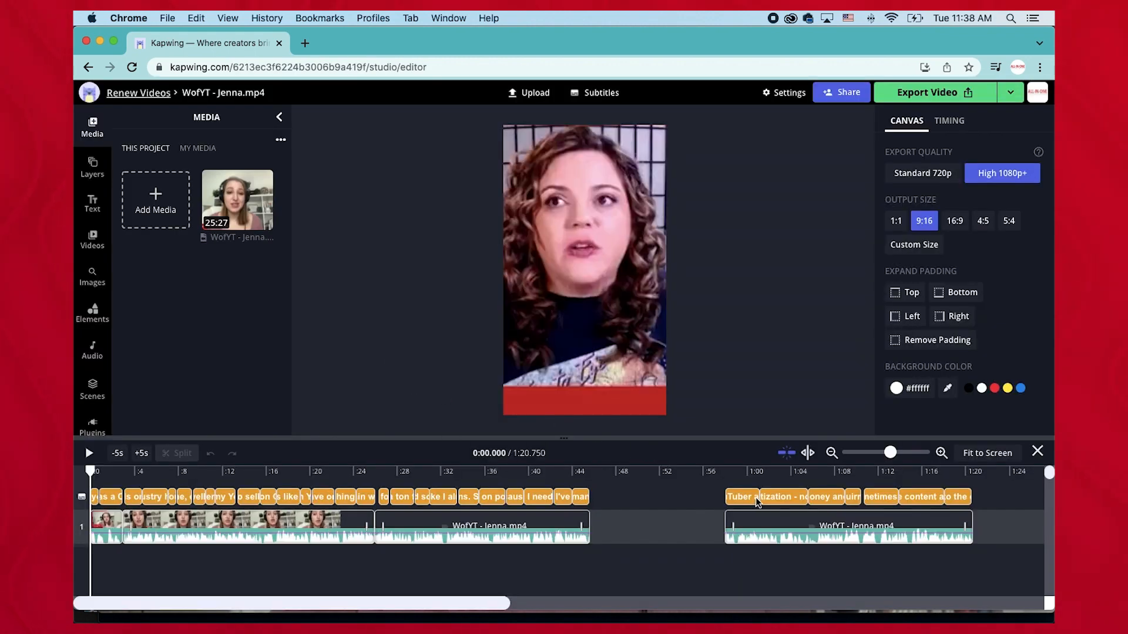
Delete the last video clip and its trailing subtitles, then play the video to review it.
left_click(731, 528)
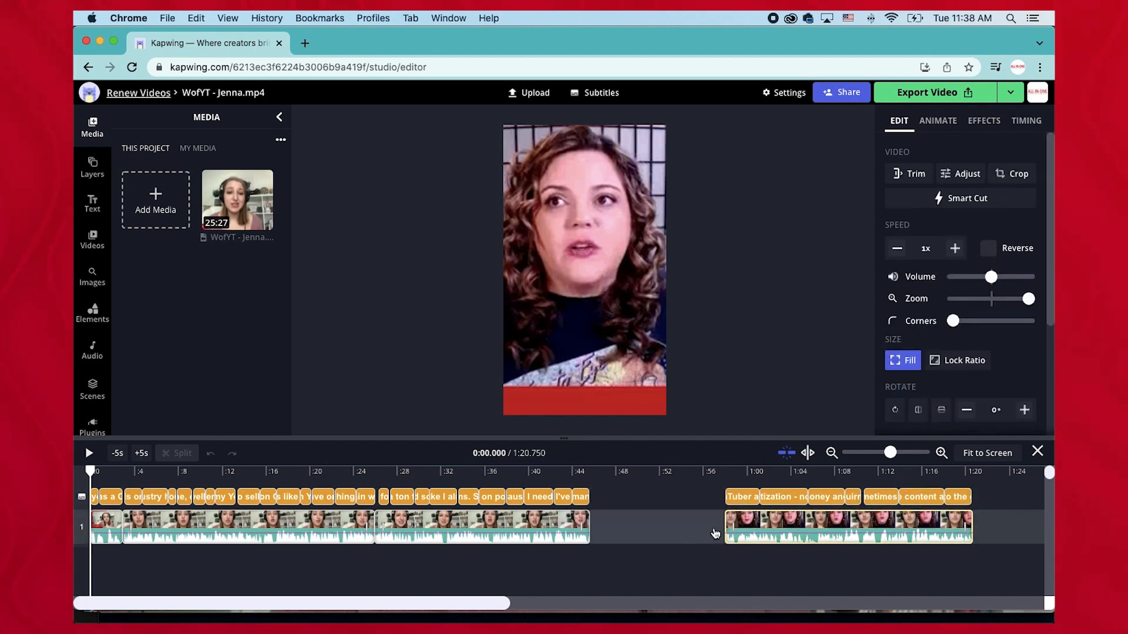
key("Delete")
left_click(921, 501)
key("Delete")
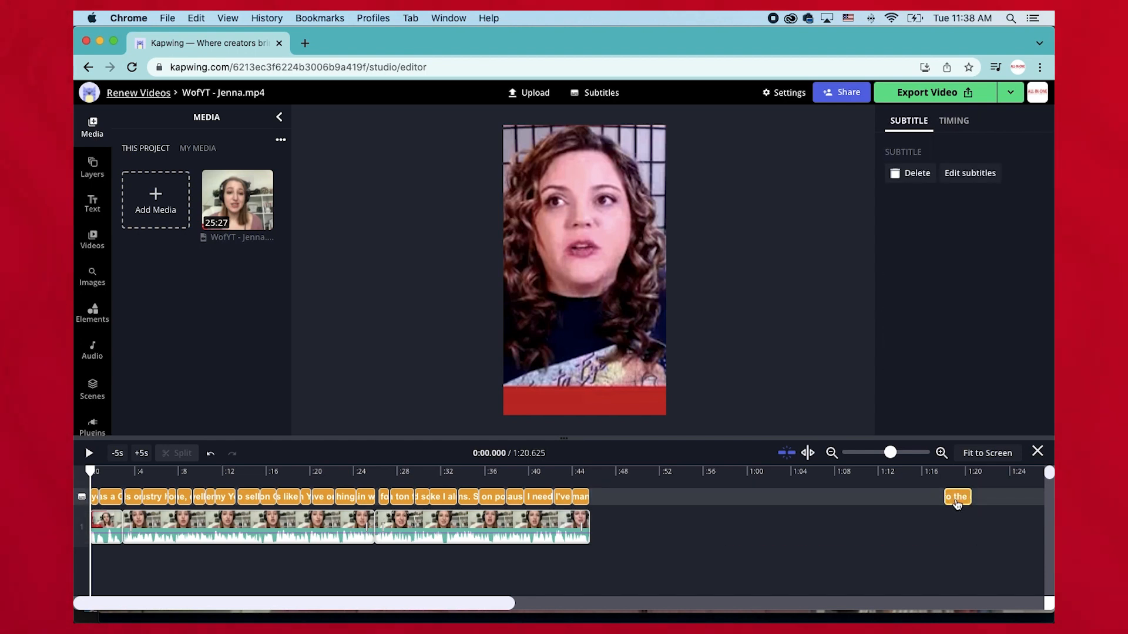
key("space")
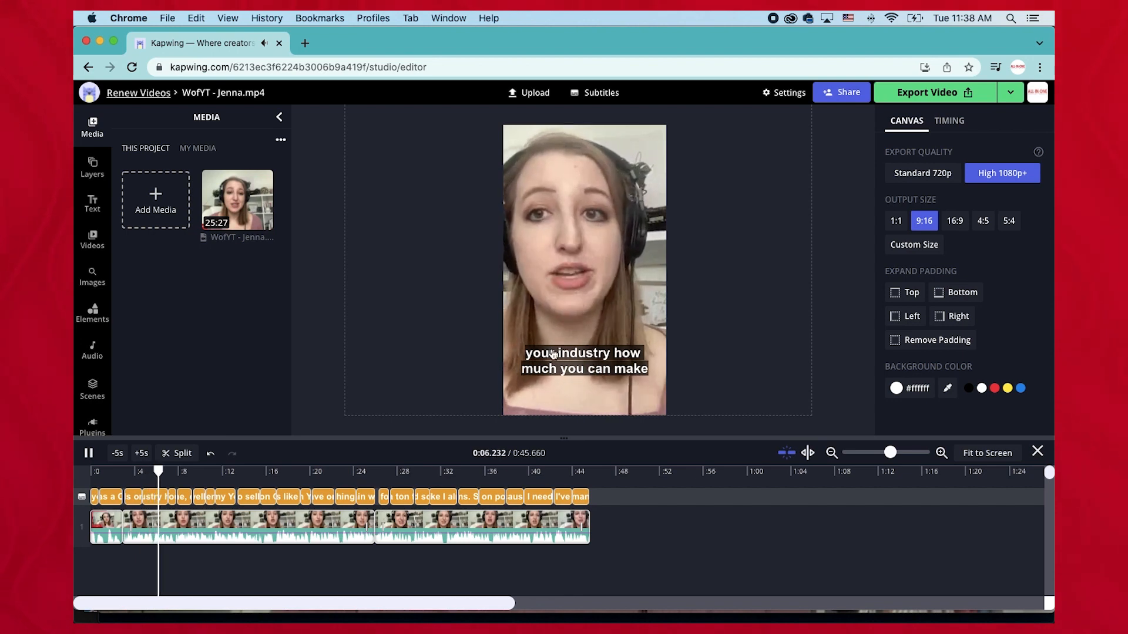
key("XF86AudioMute")
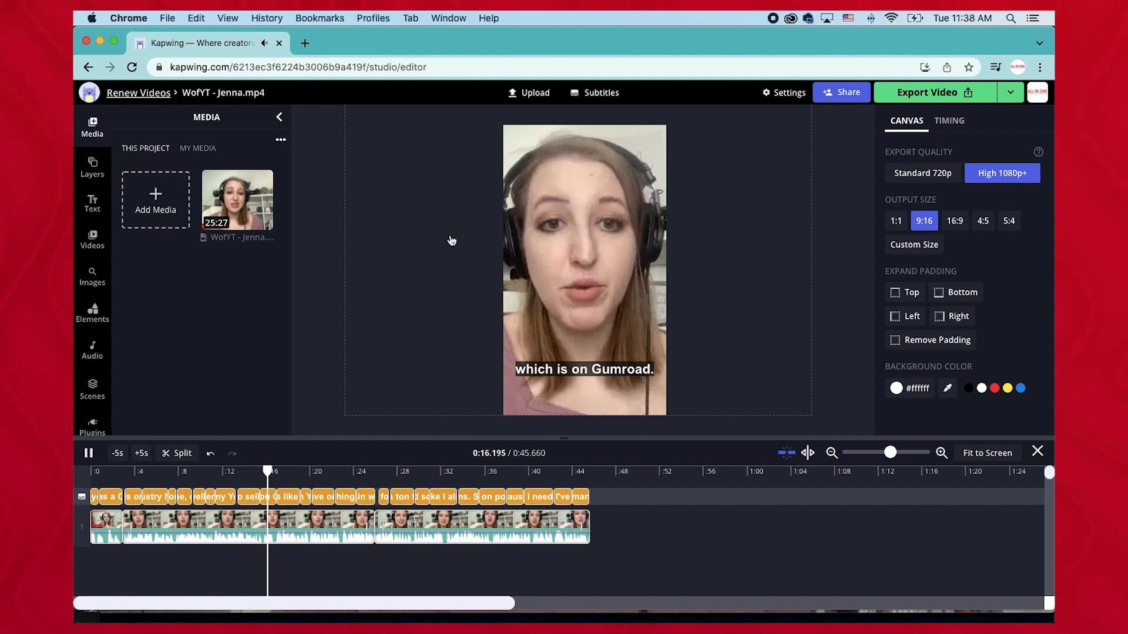
Add a monocle face emoji element and move it to the frame's upper right corner.
left_click(87, 205)
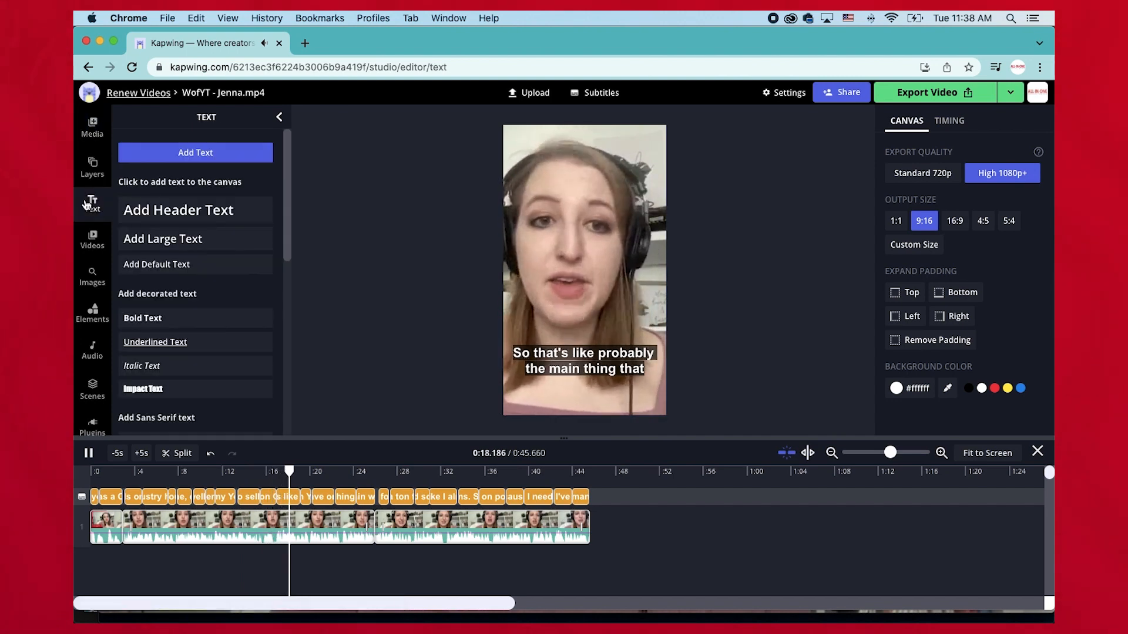
scroll(93, 302, "down", 1)
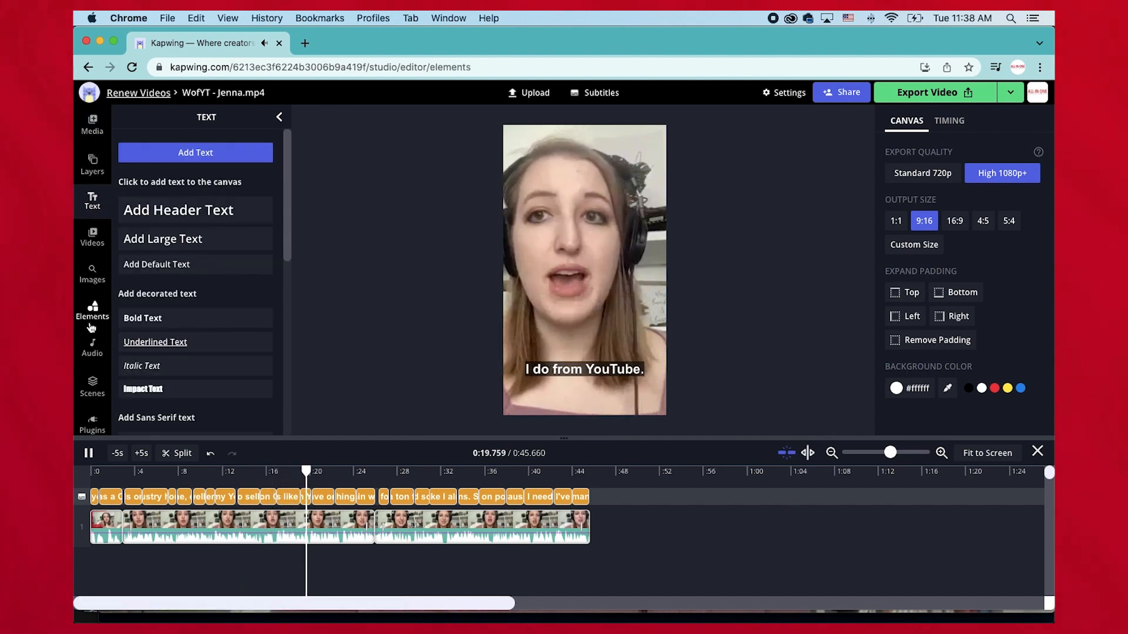
left_click(91, 323)
scroll(97, 318, "down", 3)
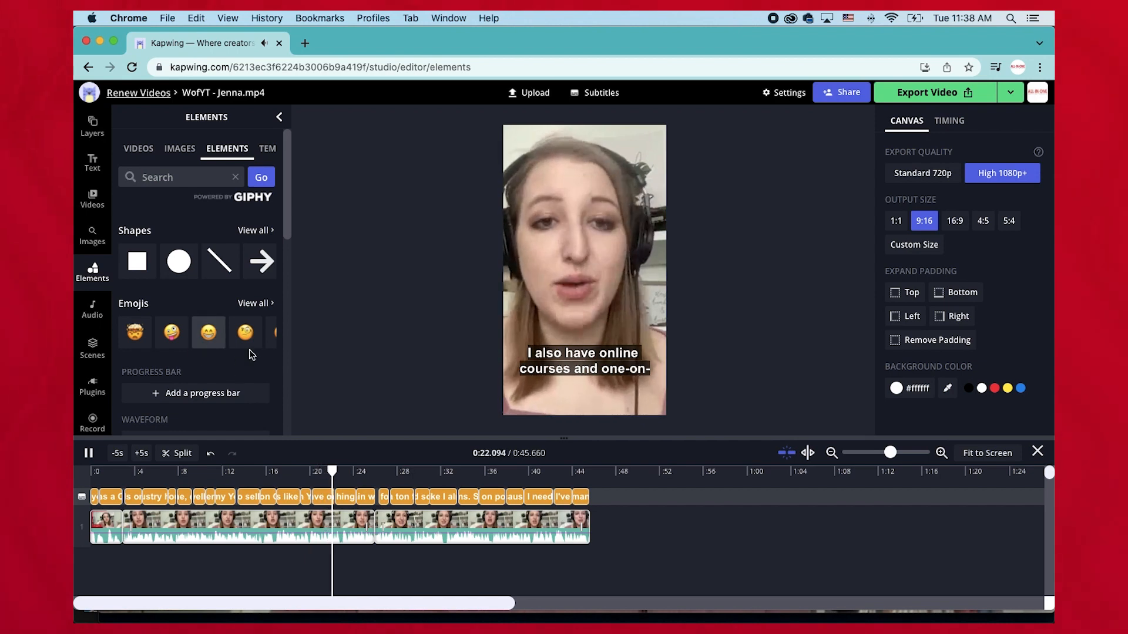
scroll(252, 354, "down", 1)
left_click(246, 320)
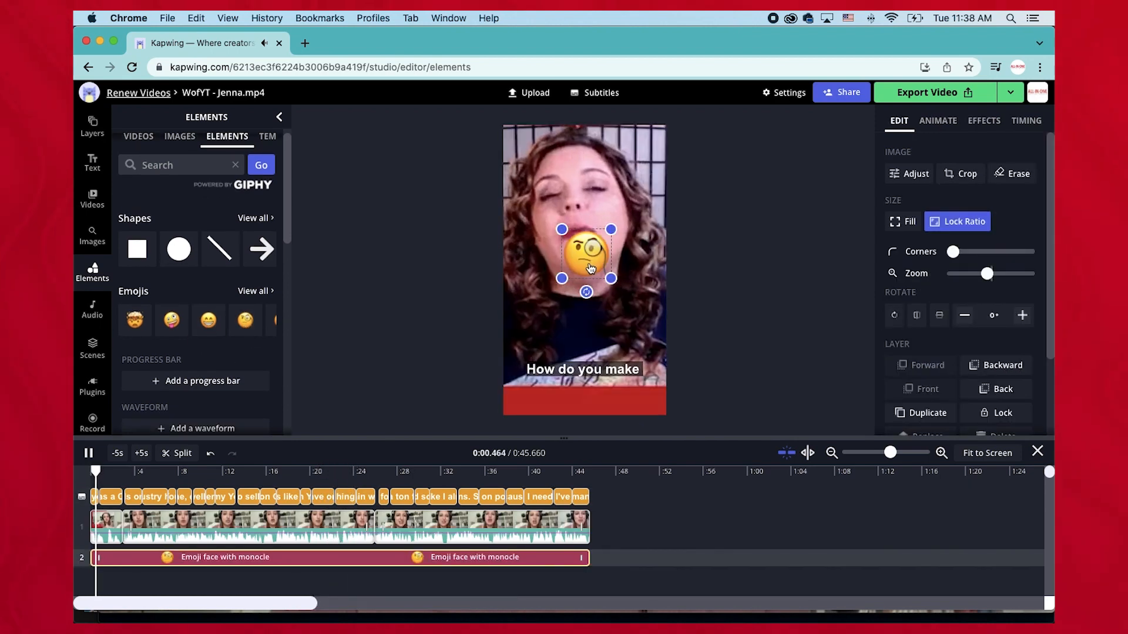
left_click_drag(561, 229, 640, 228)
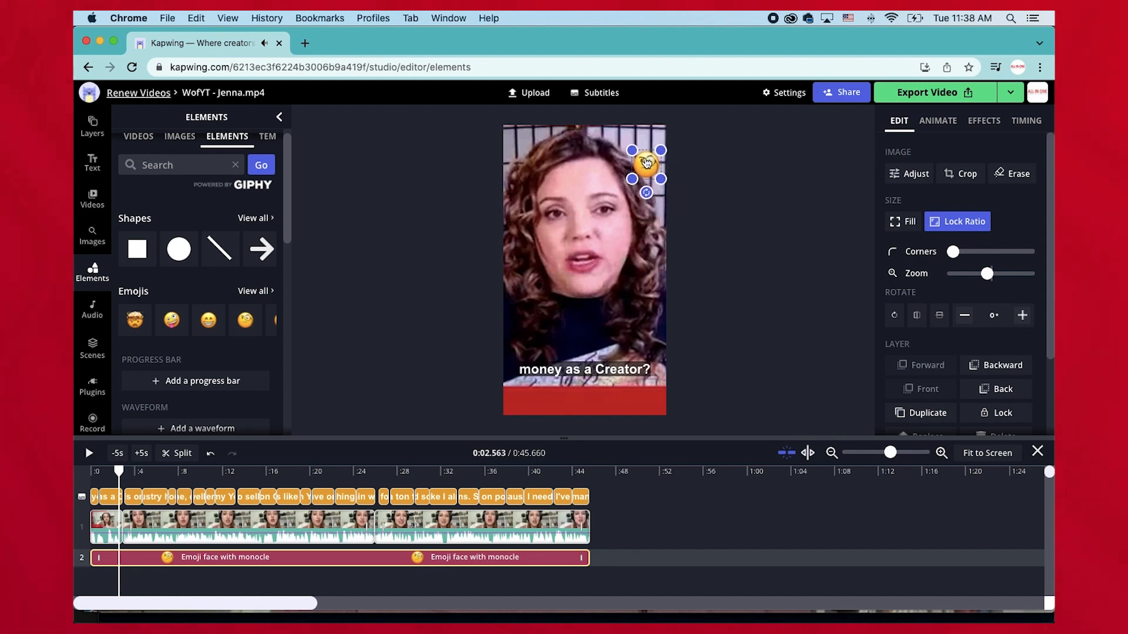
Delete the monocle emoji from the video.
left_click(788, 288)
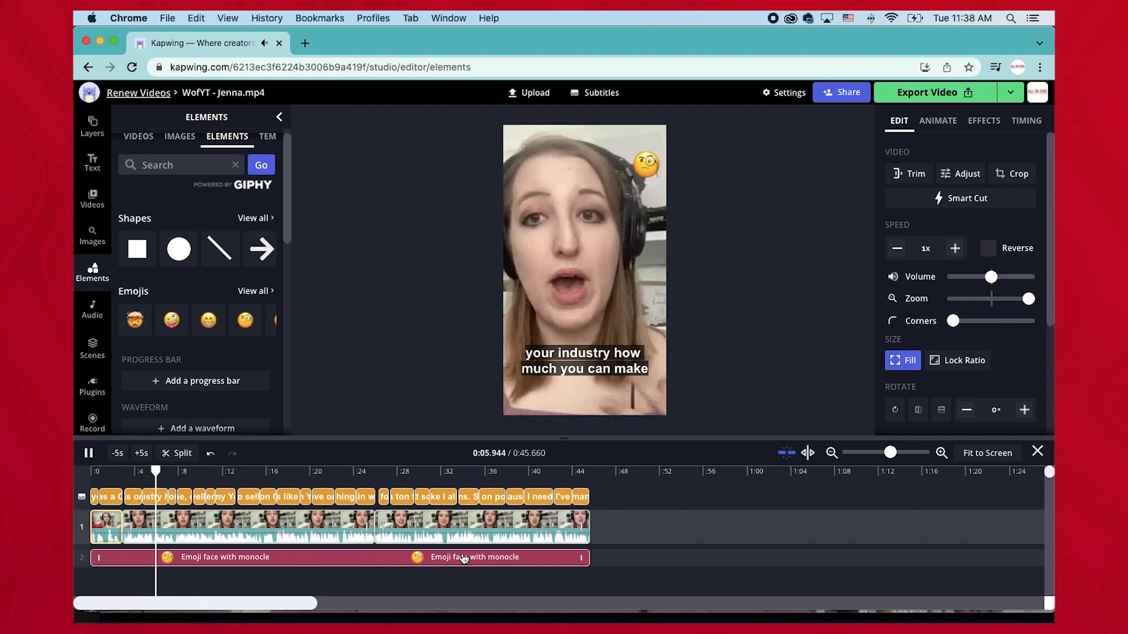
left_click(646, 165)
key("Delete")
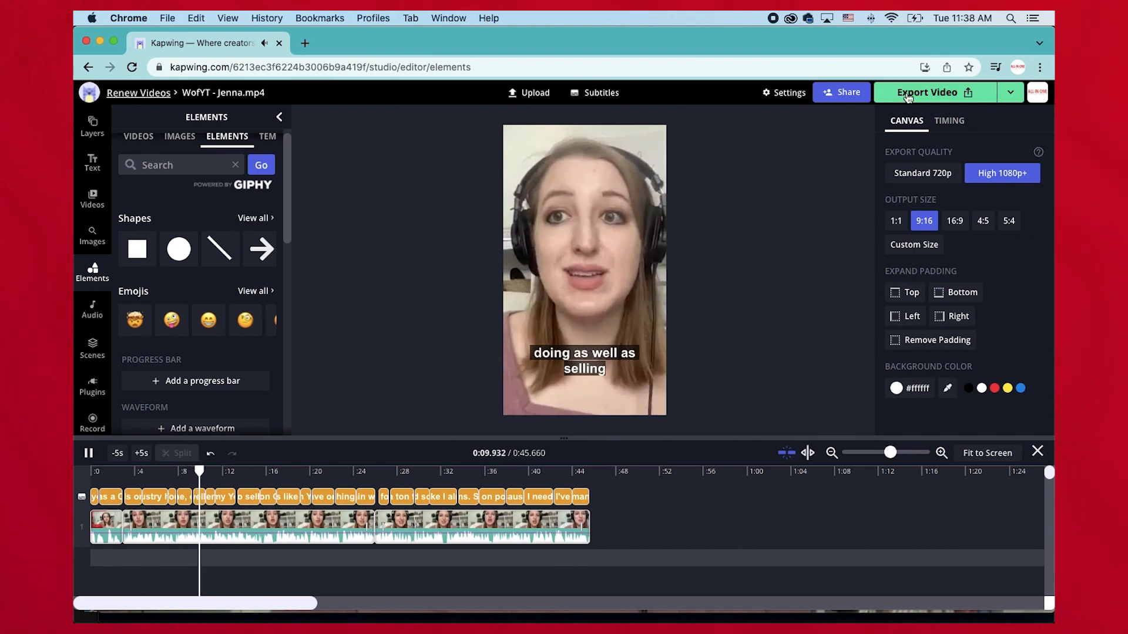
Export the vertical video.
left_click(964, 99)
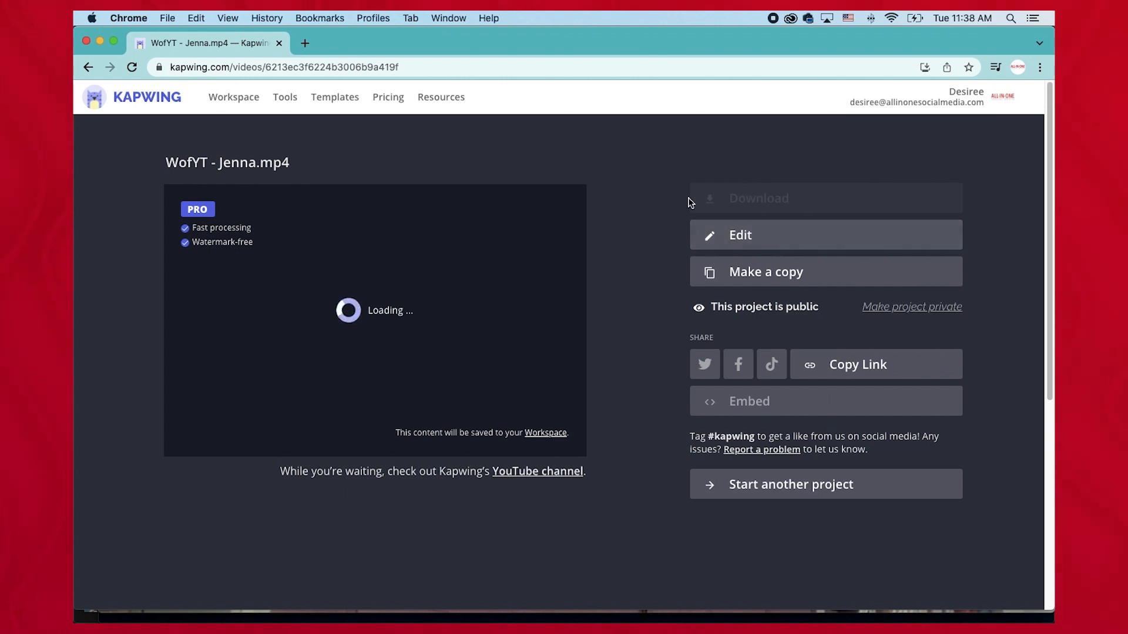
left_click(141, 100)
Open the Copy of WofYT - Jenna project and start auto-generating its subtitles.
left_click(503, 288)
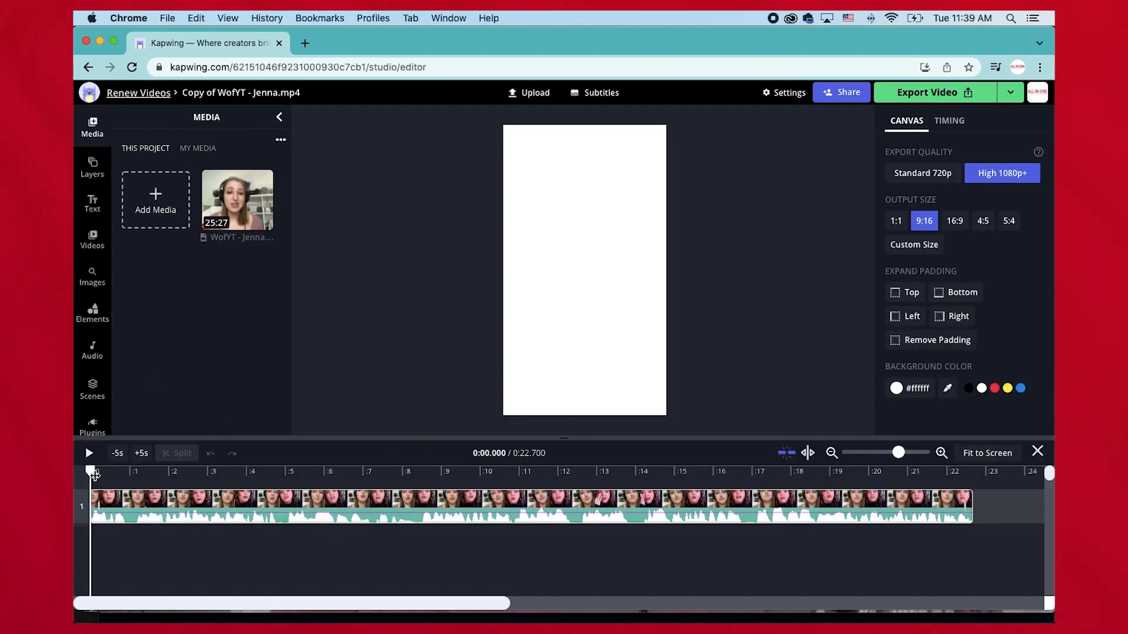
mouse_move(139, 470)
left_mouse_down()
mouse_move(580, 489)
mouse_move(963, 487)
mouse_move(655, 481)
mouse_move(143, 448)
left_mouse_up()
left_click(624, 93)
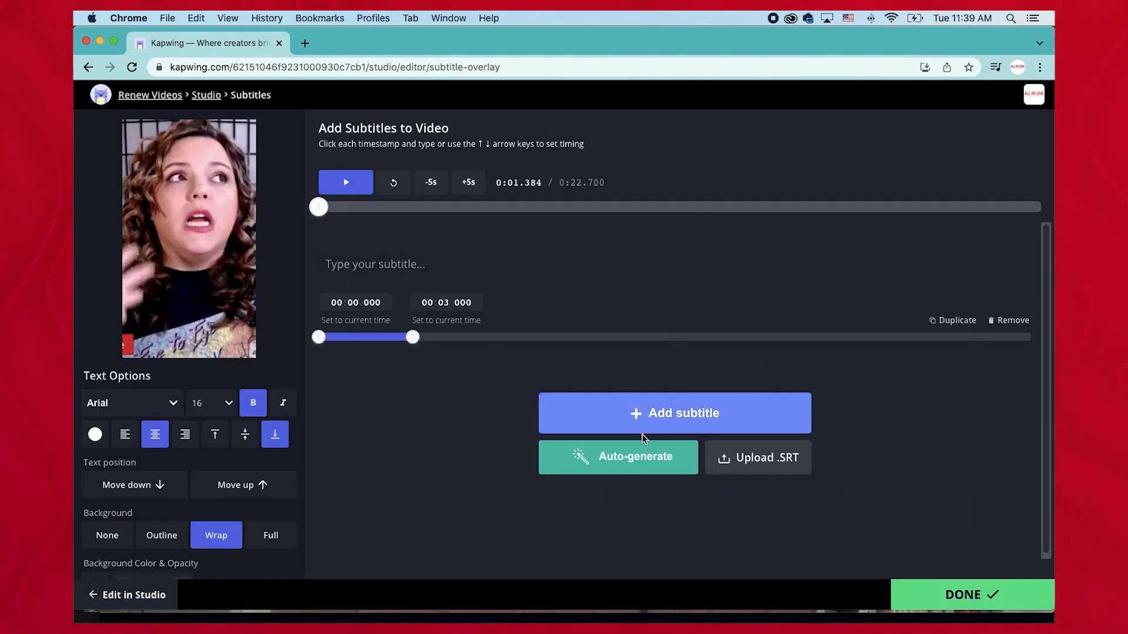
left_click(607, 469)
left_click(605, 435)
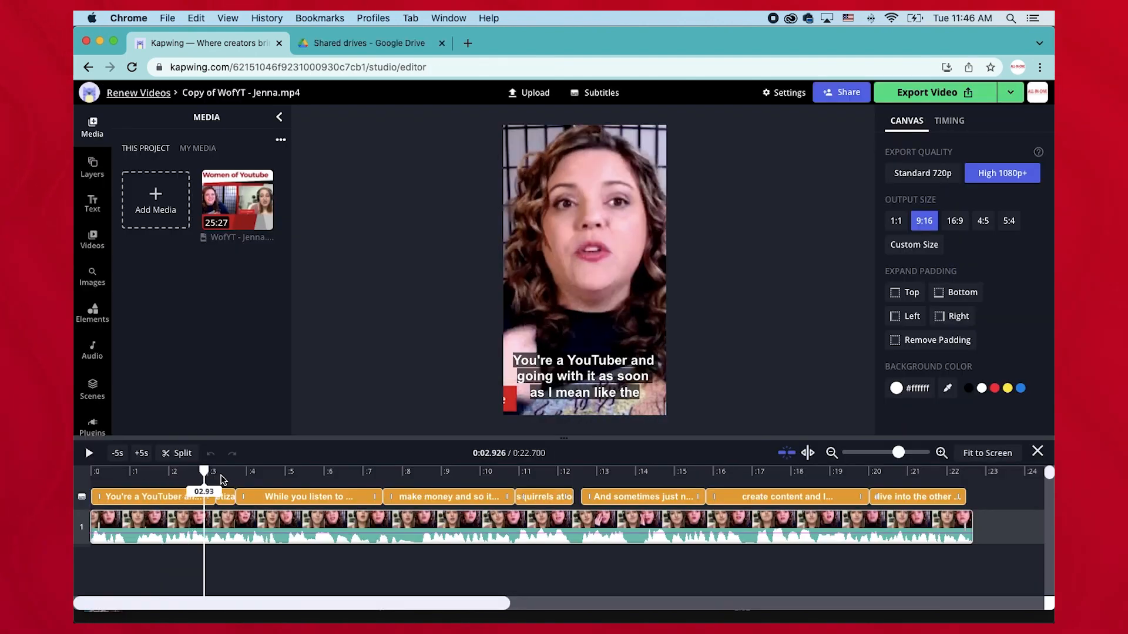
left_click_drag(223, 481, 1017, 479)
Download the exported video from its export page.
left_click(901, 95)
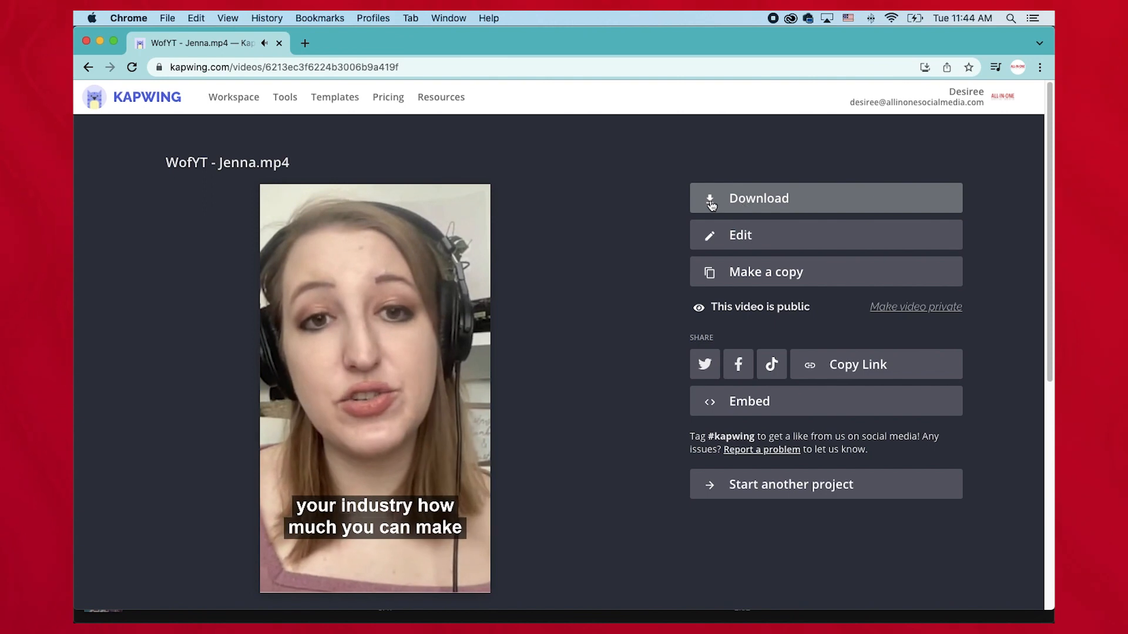
left_click(741, 202)
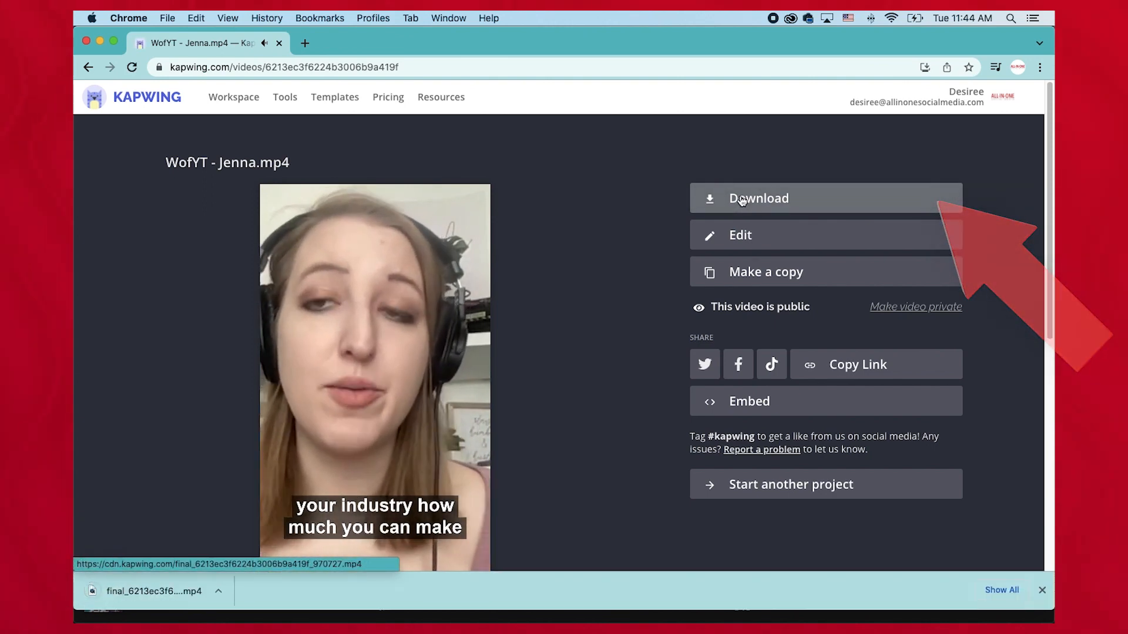
key("XF86AudioMute")
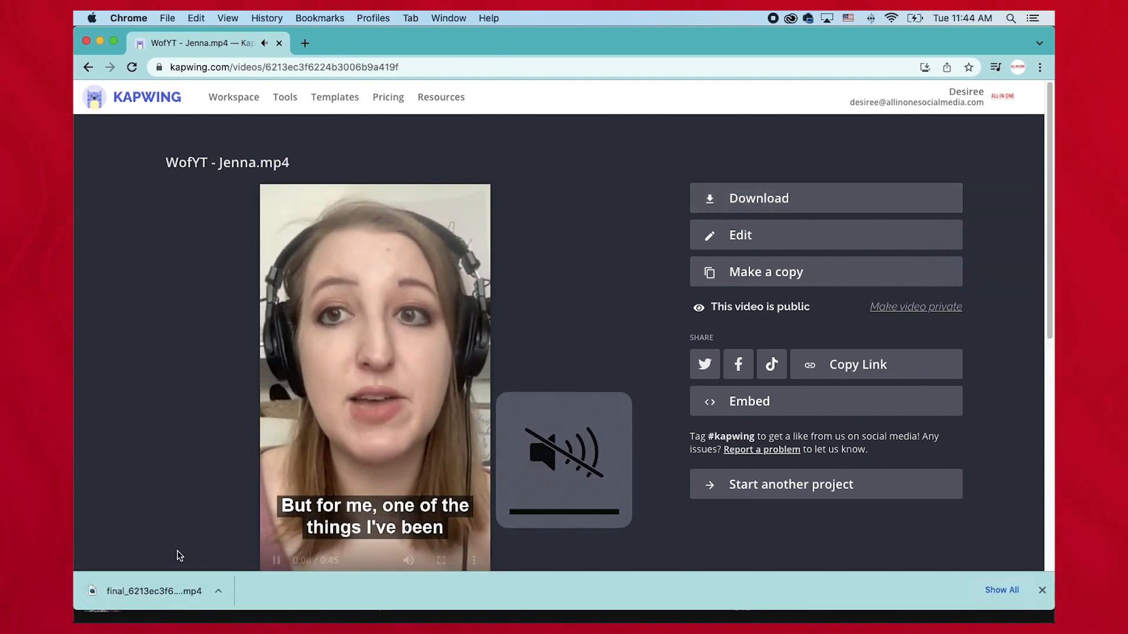
Switch to Finder and rename the downloaded video in Downloads to wofyt_clip_01.mp4.
key("super+Tab")
key("super+Tab")
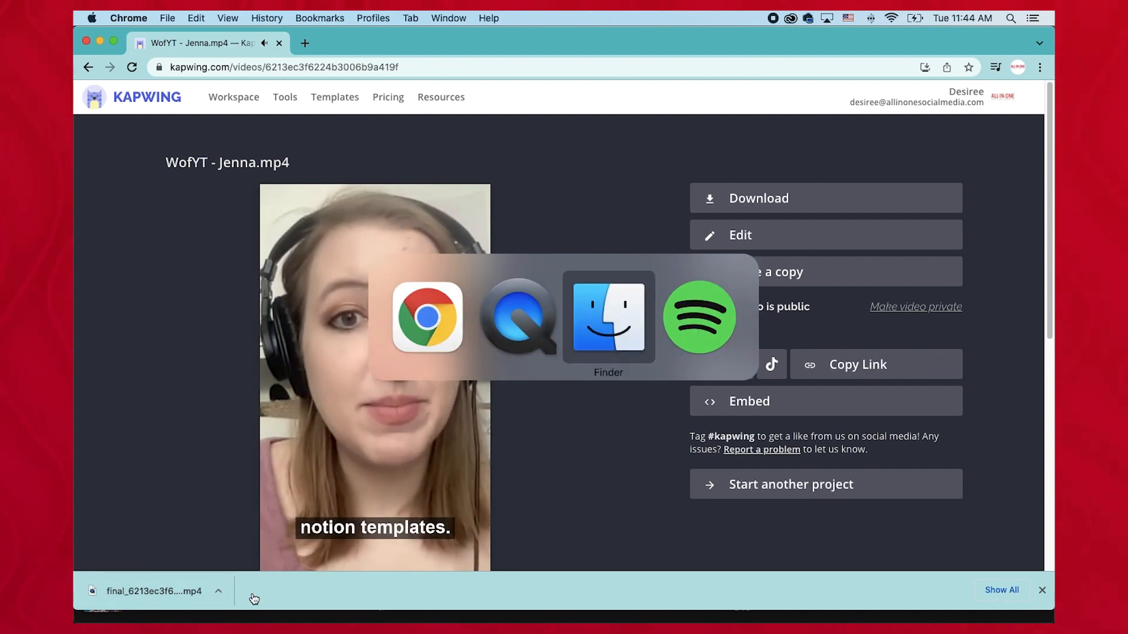
left_click(387, 260)
left_click(390, 282)
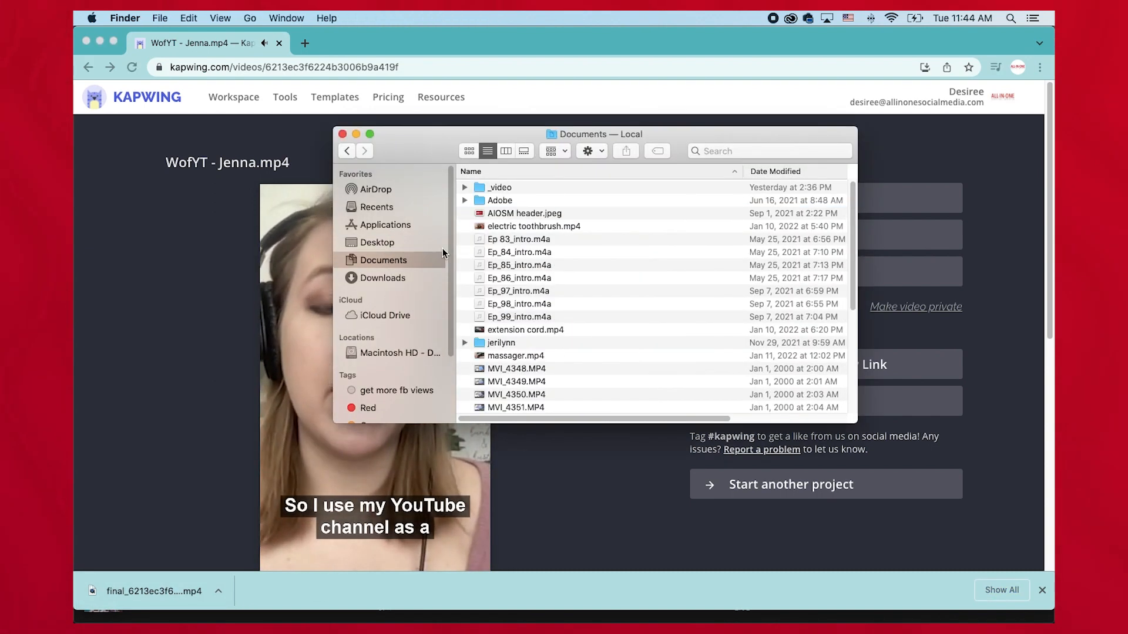
left_click(525, 187)
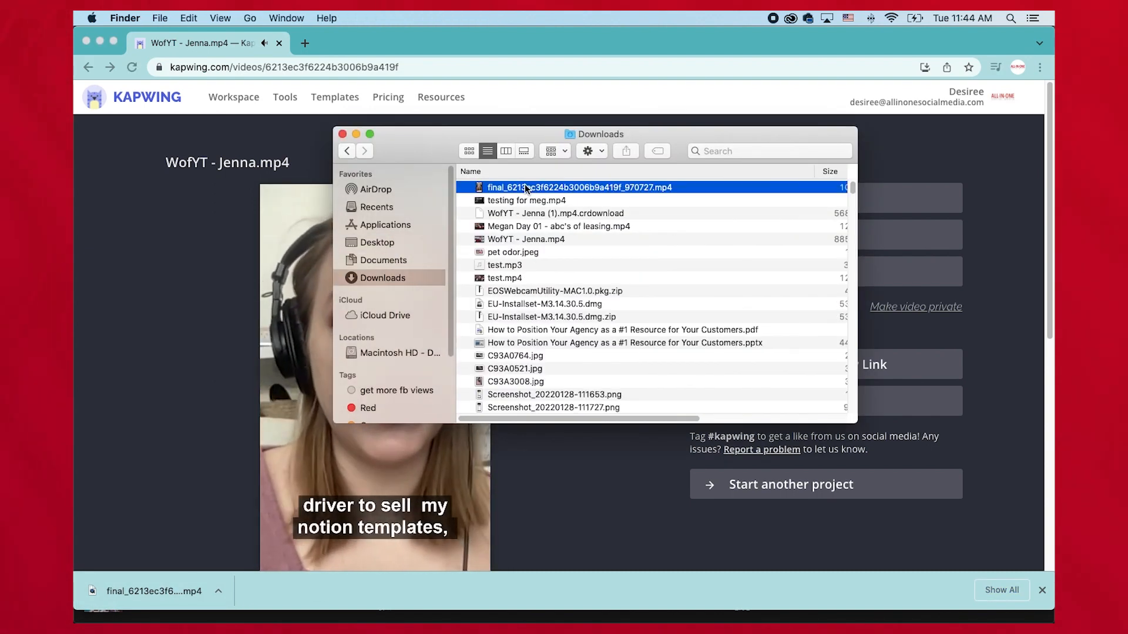
left_click(526, 188)
type("wofyt")
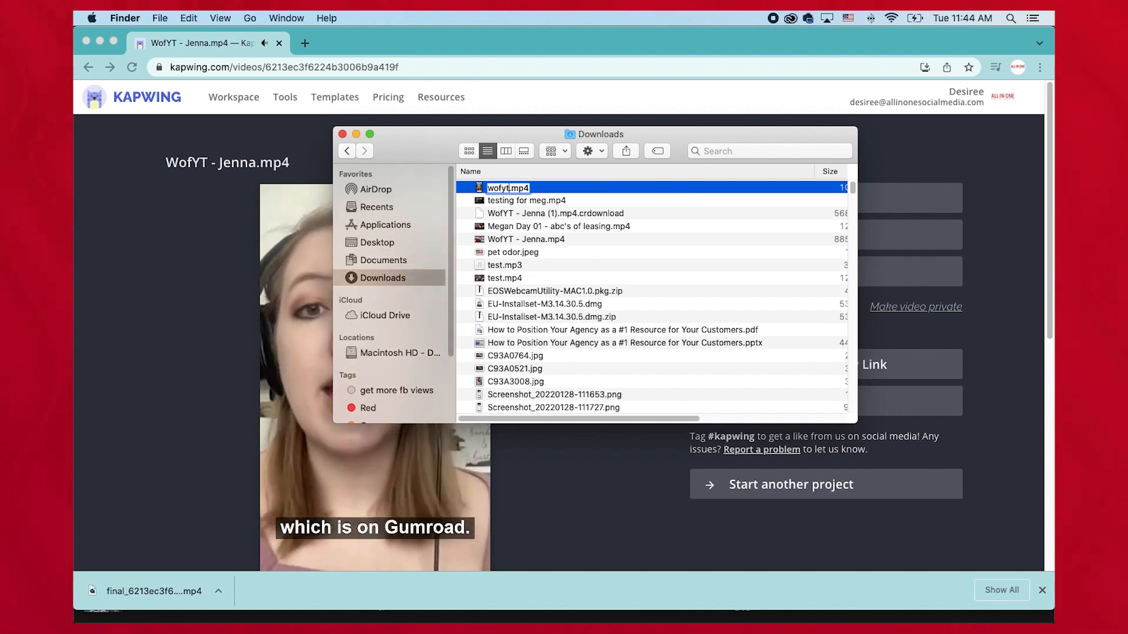
type("_clip_01")
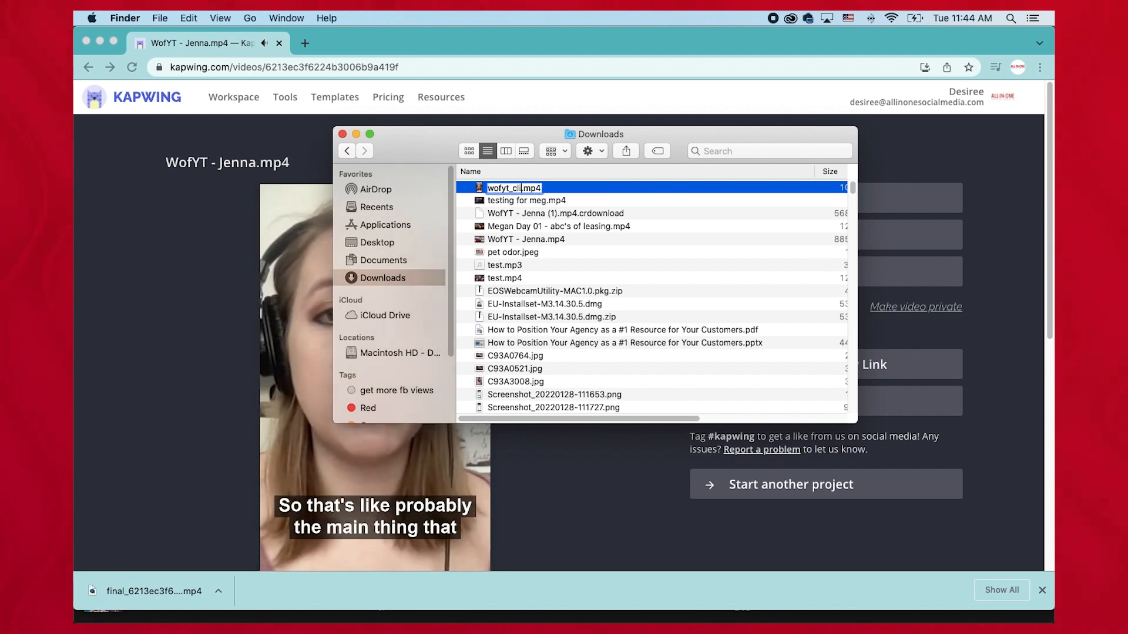
key("Return")
Switch back to Chrome, open a new tab, and open the Google apps launcher.
left_click(186, 285)
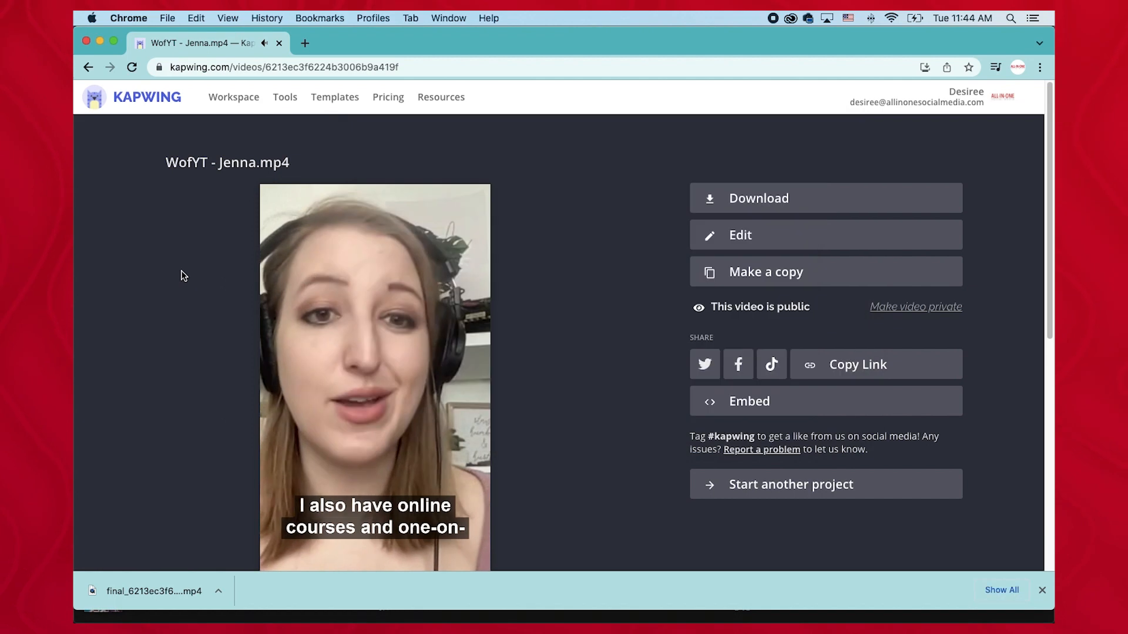
left_click(304, 43)
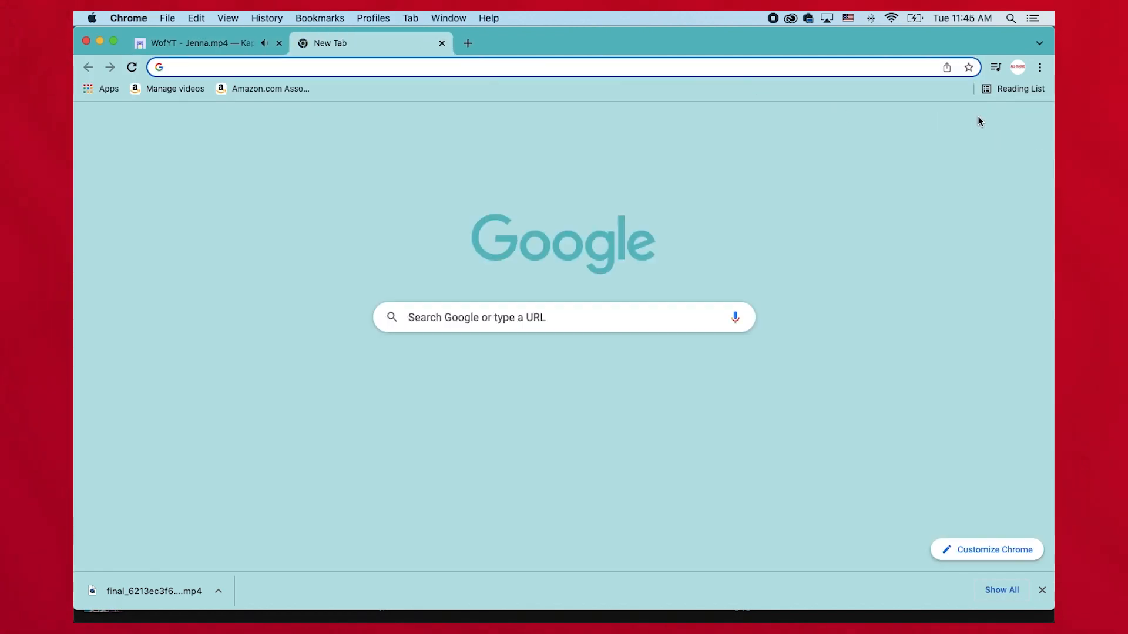
left_click(999, 123)
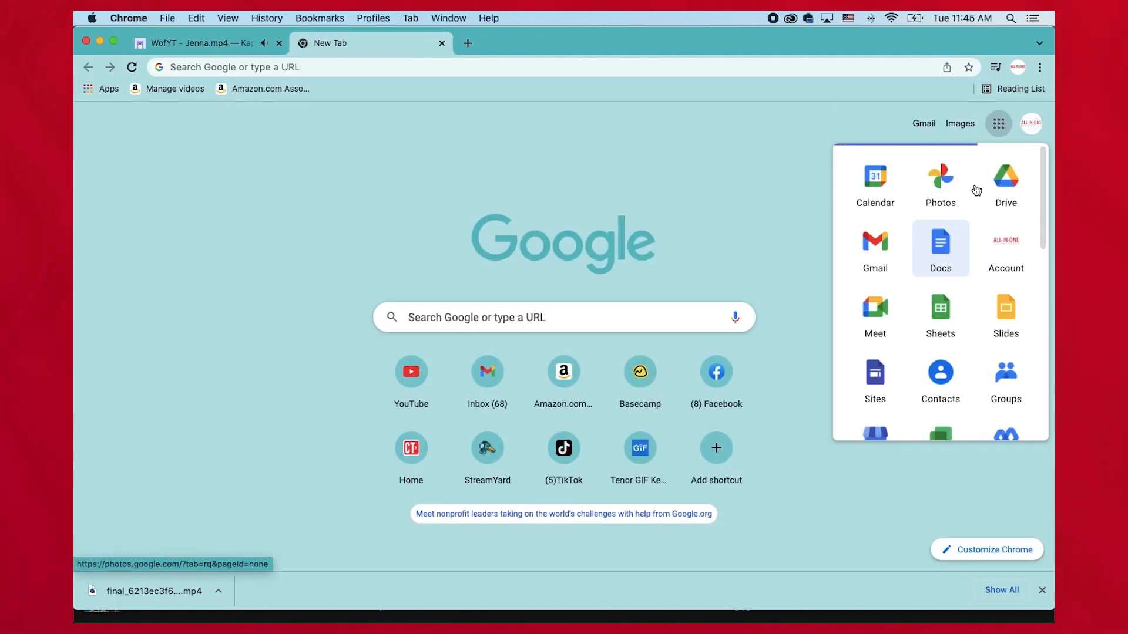